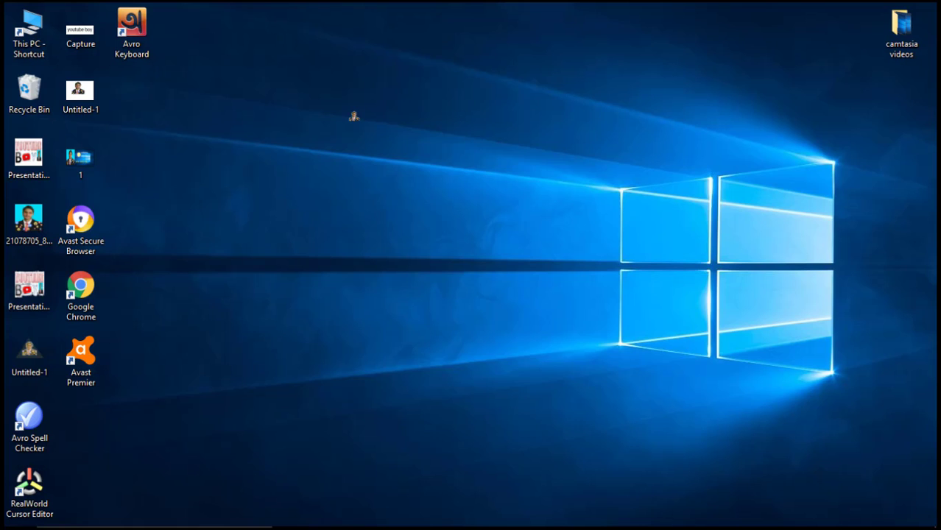
pyautogui.rightClick(374, 95)
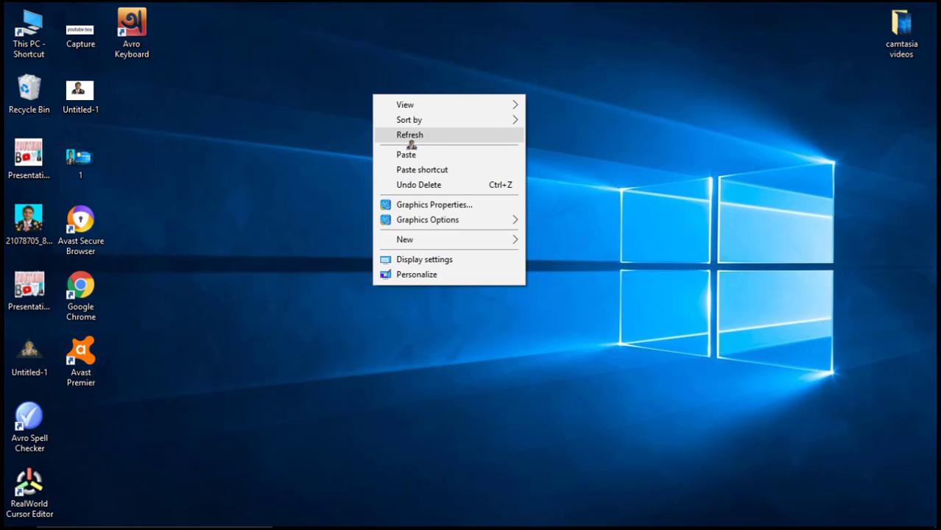
pyautogui.click(413, 138)
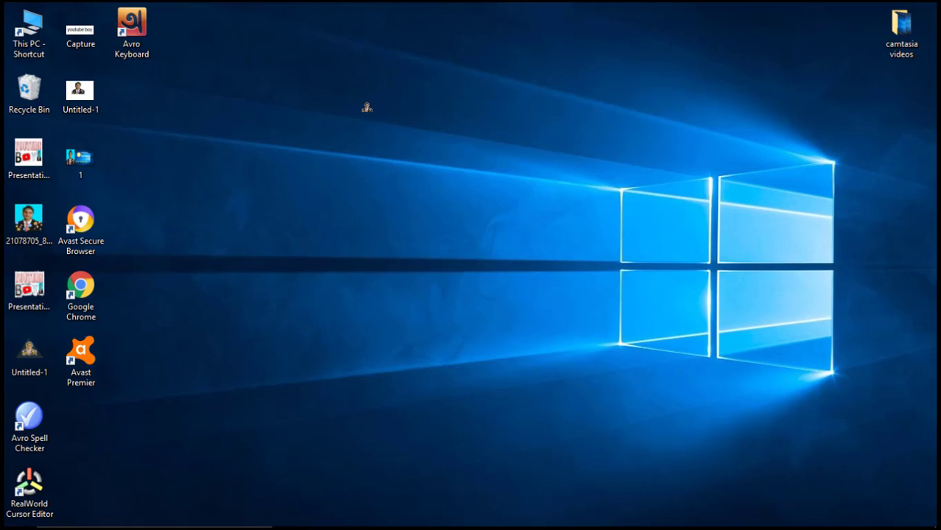
pyautogui.rightClick(358, 97)
pyautogui.click(398, 137)
pyautogui.rightClick(380, 88)
pyautogui.click(419, 132)
# Open RealWorld Cursor Editor, view the Cursor from image wizard, then cancel it and minimize the editor
pyautogui.doubleClick(27, 483)
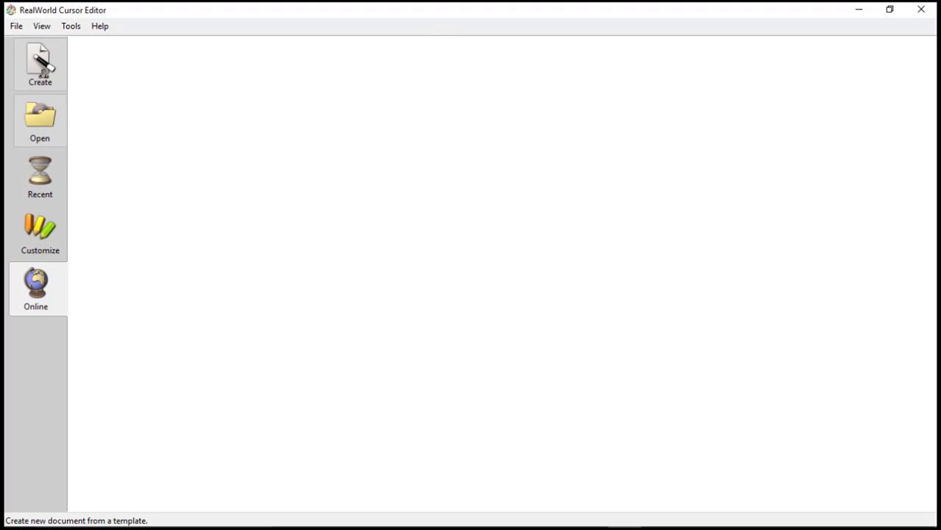
pyautogui.click(34, 53)
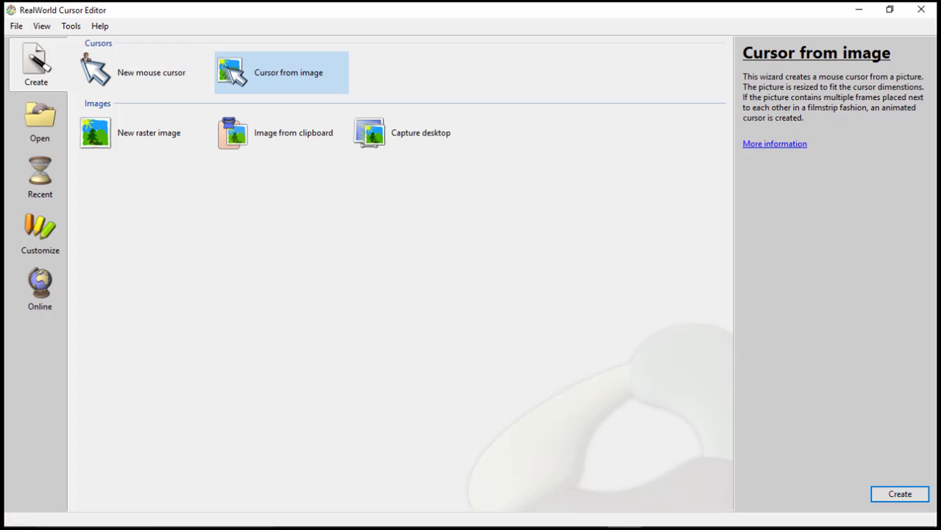
pyautogui.doubleClick(266, 67)
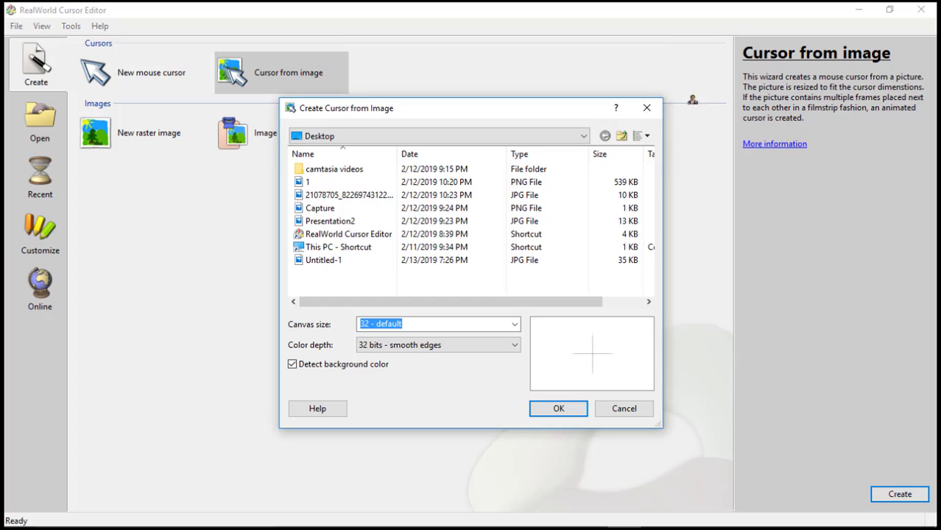
pyautogui.click(624, 410)
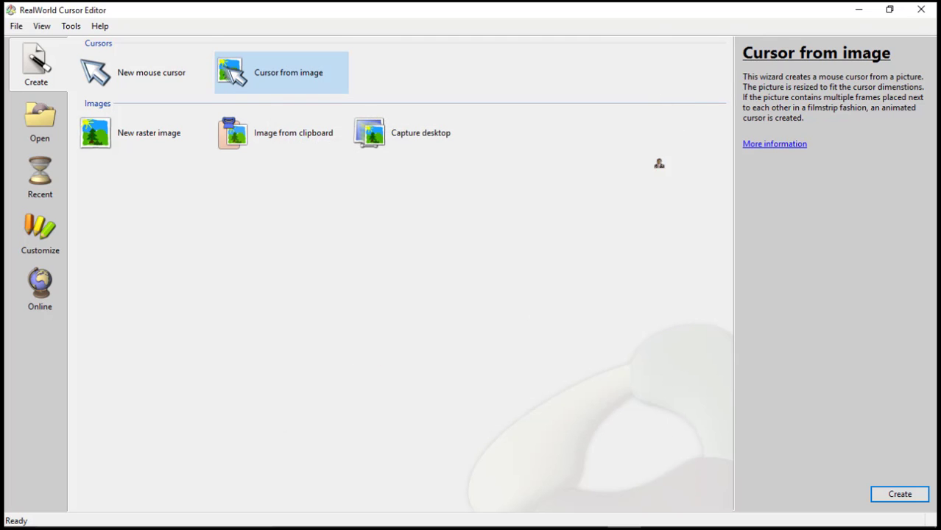
pyautogui.click(859, 10)
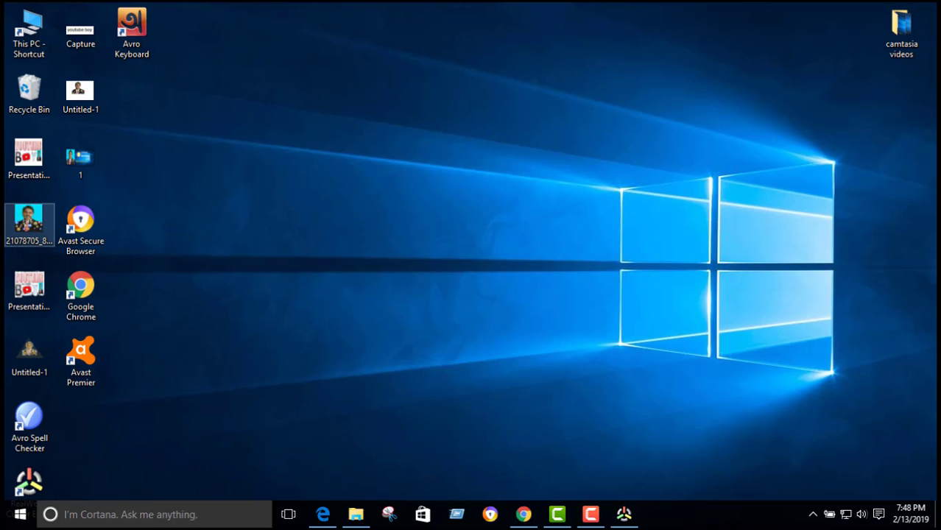
# Launch Adobe Photoshop CS and minimize its window to get back to the desktop
pyautogui.click(20, 514)
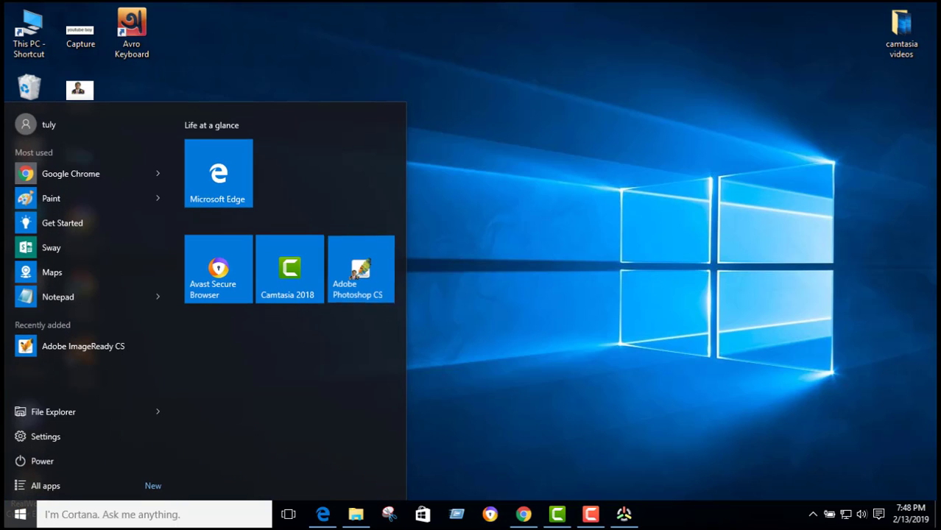
pyautogui.moveTo(355, 223)
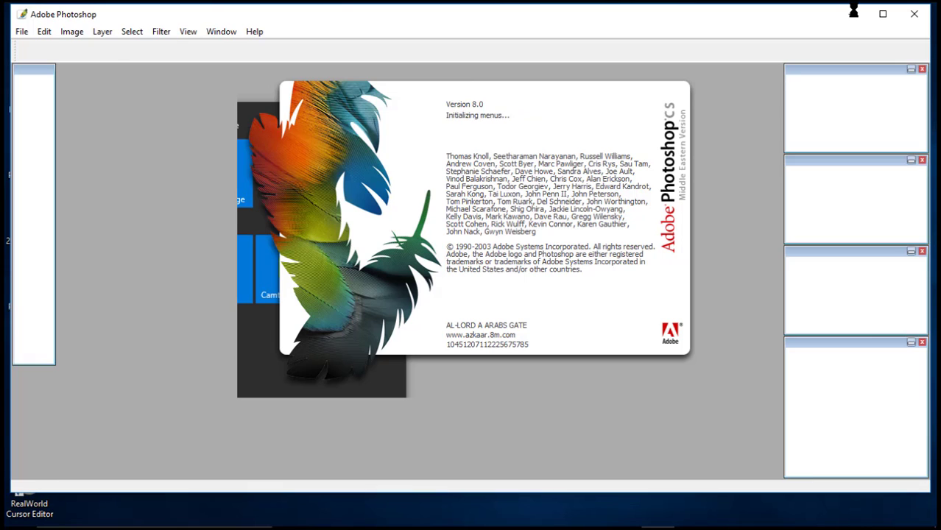
pyautogui.click(854, 13)
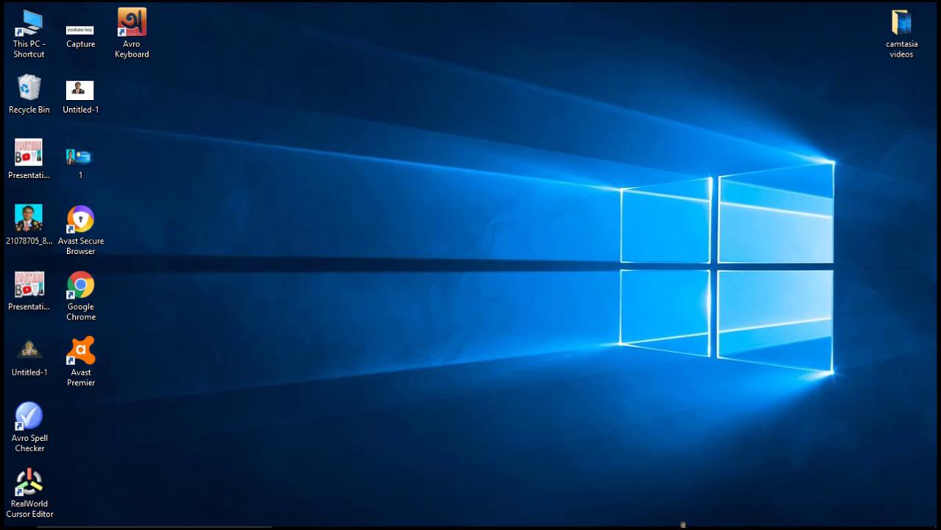
pyautogui.moveTo(682, 523)
pyautogui.click(658, 514)
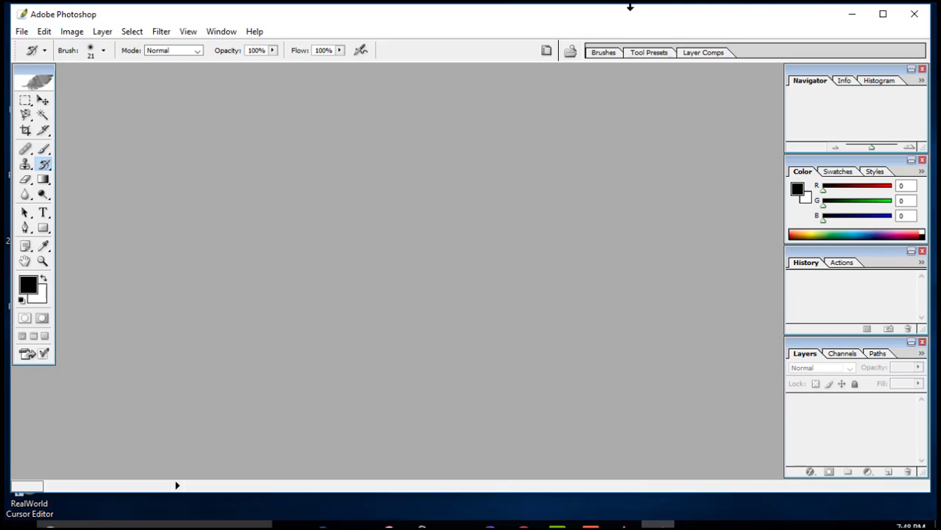
pyautogui.click(852, 14)
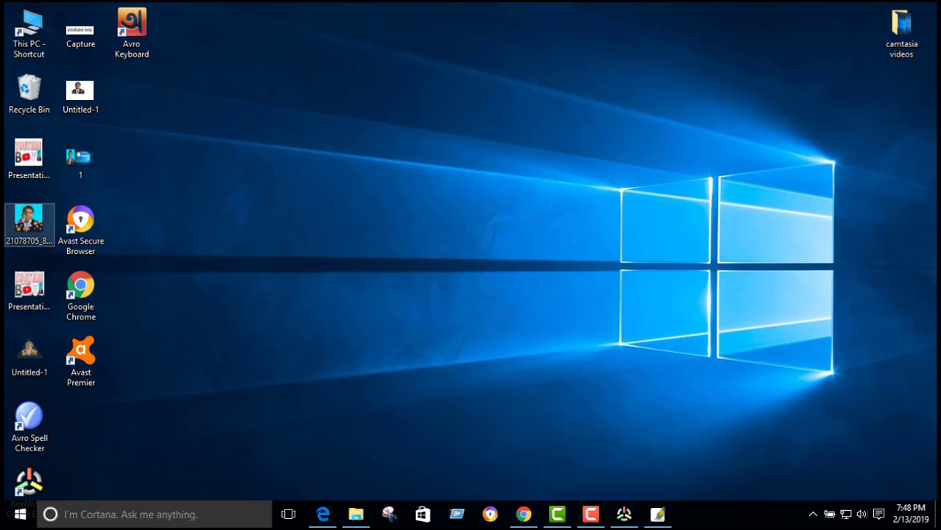
# Open the portrait JPG with the cyan background from the desktop in Photoshop and maximize its document window
pyautogui.moveTo(29, 220); pyautogui.dragTo(296, 204)
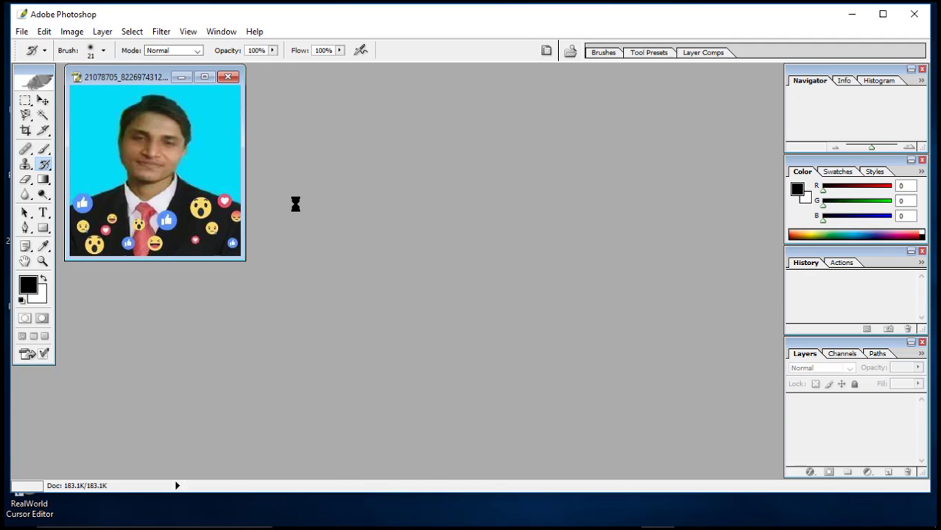
pyautogui.click(204, 77)
pyautogui.scroll(3, 491, 271)
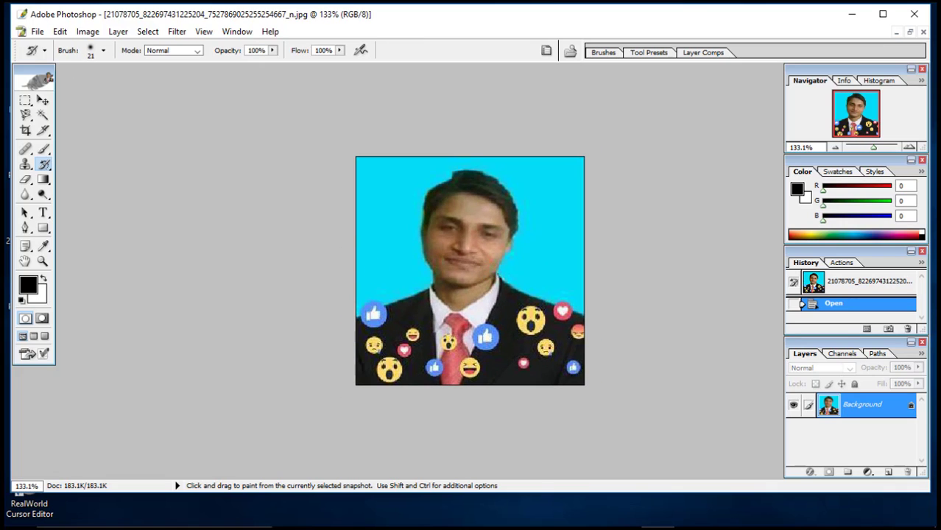
# Select the whole portrait image with the Rectangular Marquee tool
pyautogui.click(26, 102)
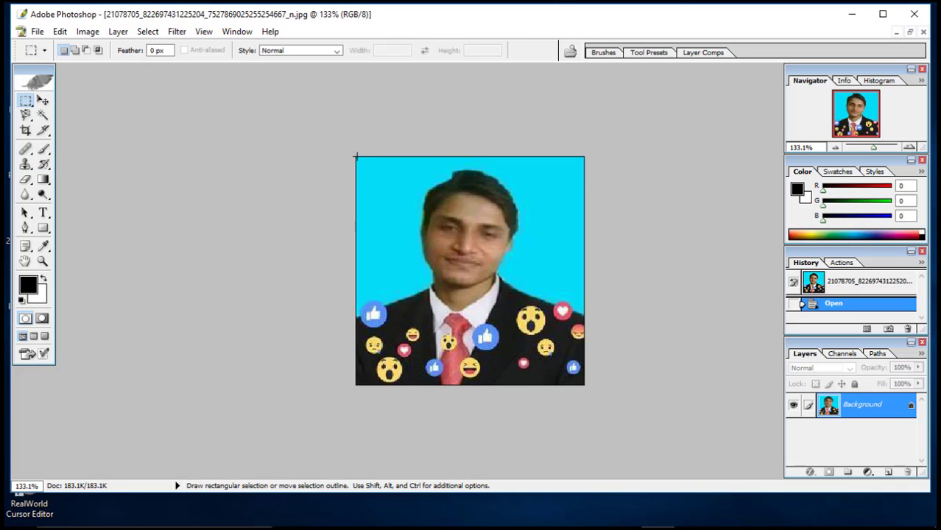
pyautogui.moveTo(354, 155); pyautogui.dragTo(395, 207)
pyautogui.moveTo(518, 257); pyautogui.dragTo(587, 385)
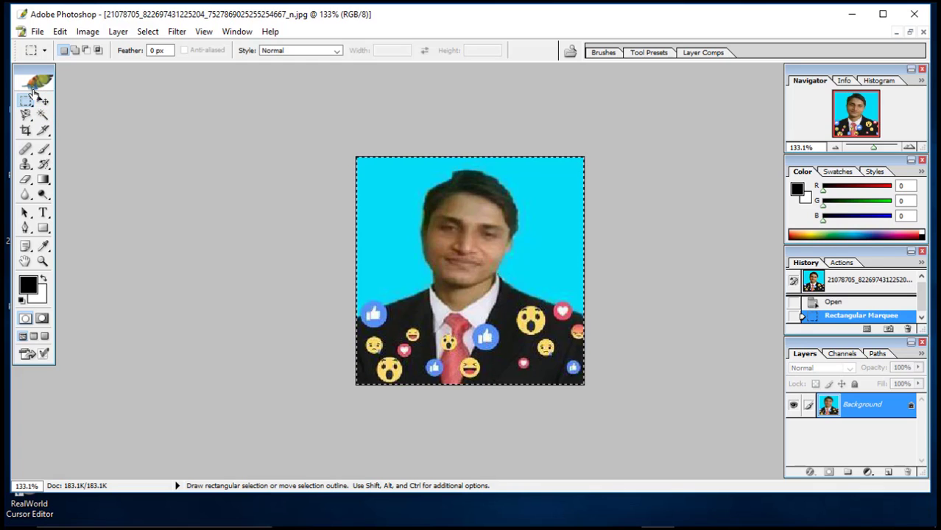
# Create a new 7 x 5 inch, 72 pixels/inch RGB document named Untitled-1 with transparent background contents
pyautogui.click(37, 32)
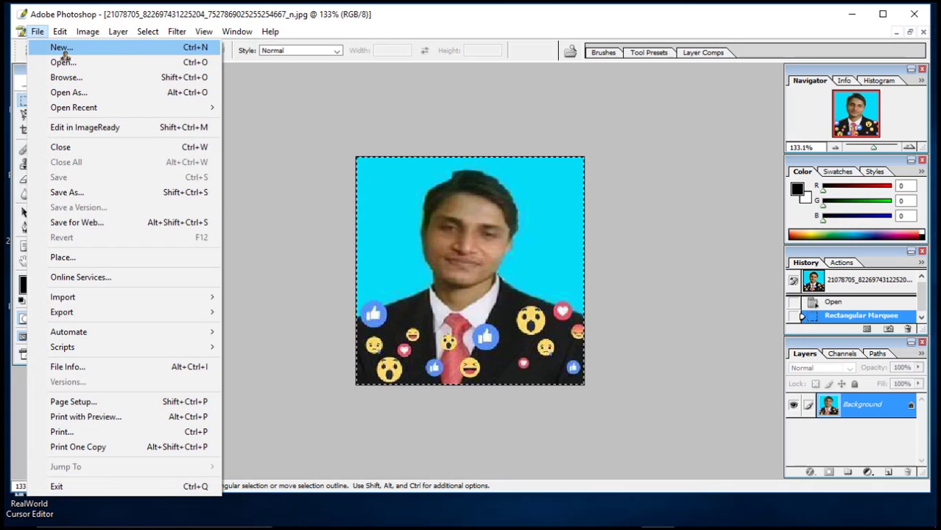
pyautogui.click(62, 47)
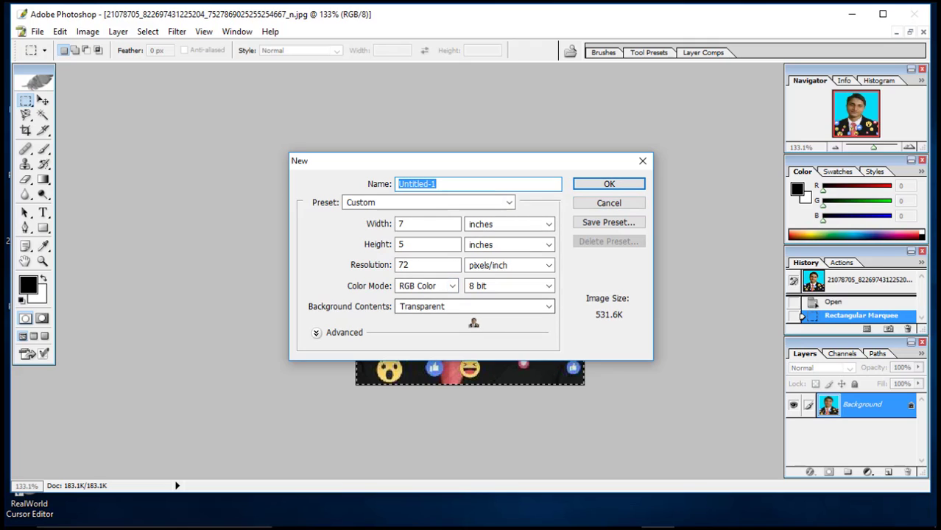
pyautogui.click(550, 311)
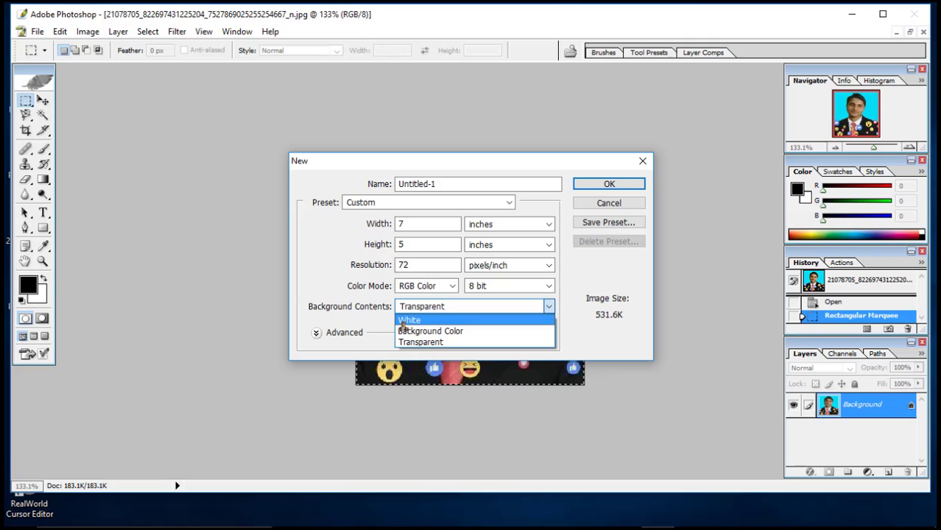
pyautogui.click(440, 336)
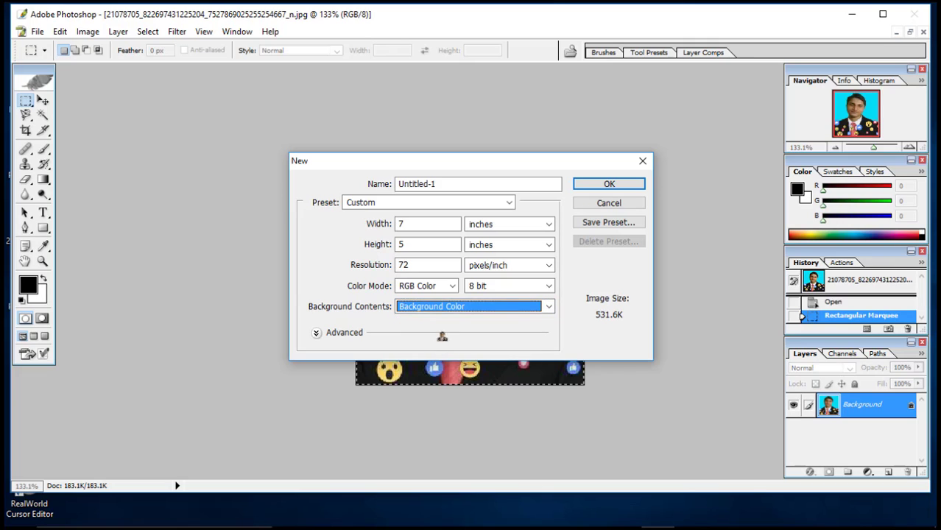
pyautogui.click(549, 308)
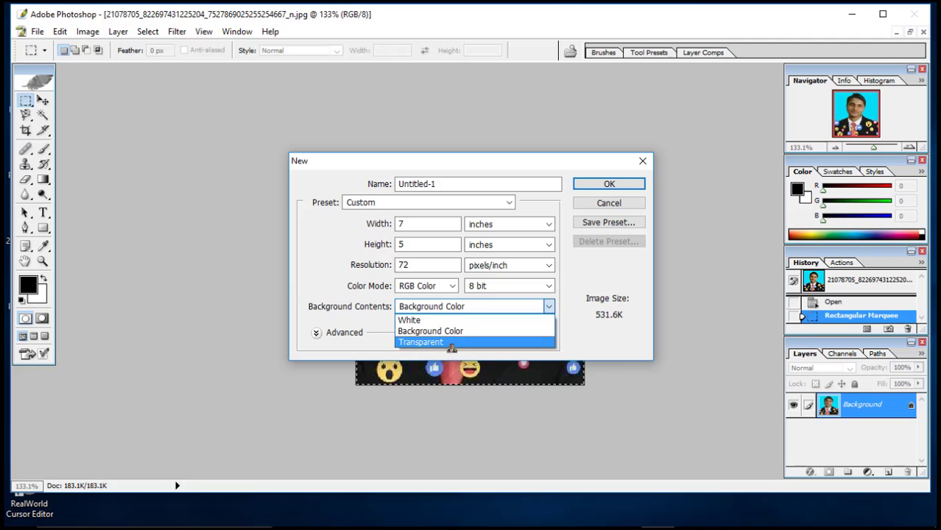
pyautogui.click(442, 342)
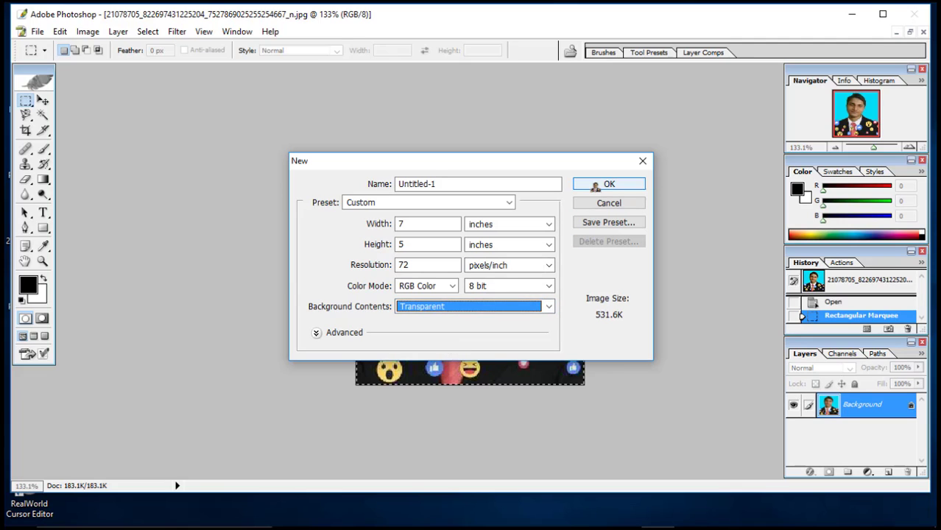
pyautogui.click(596, 185)
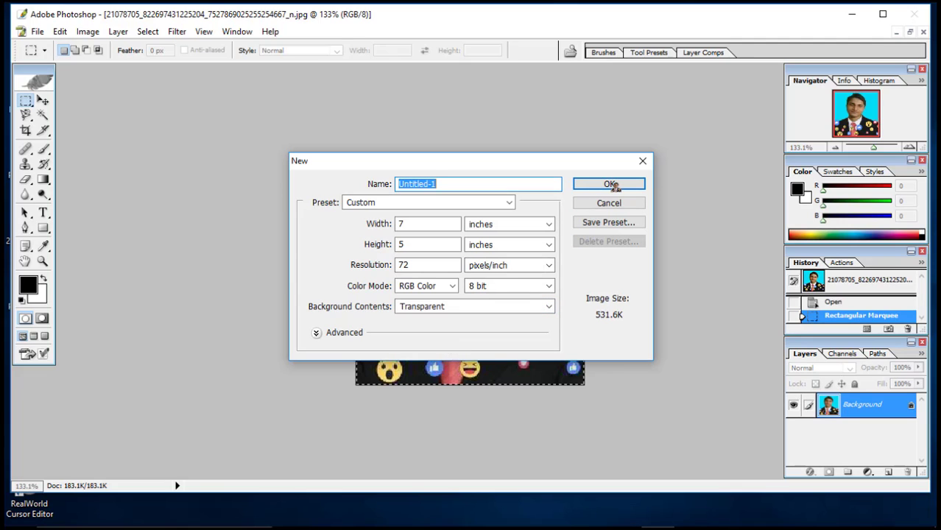
pyautogui.click(613, 185)
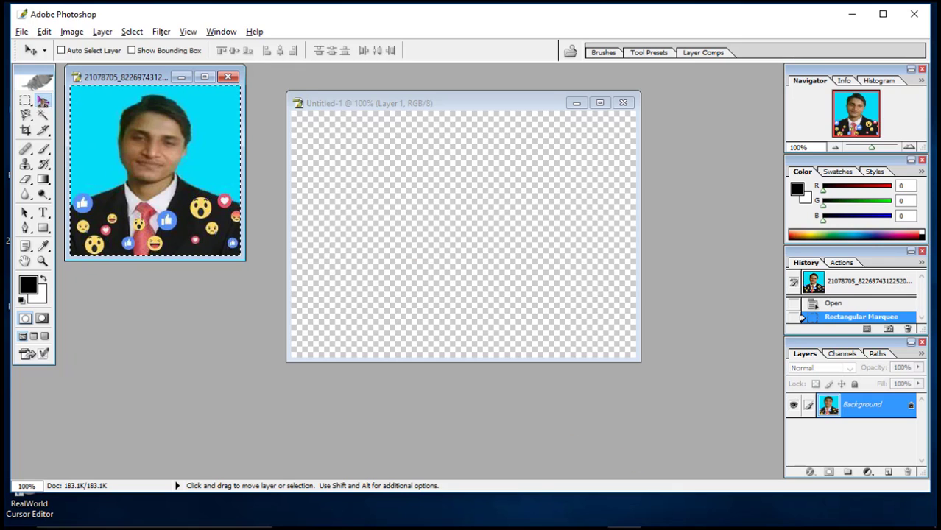
# Try to transfer the selected portrait into Untitled-1 with the Rectangular Marquee tool
pyautogui.click(25, 100)
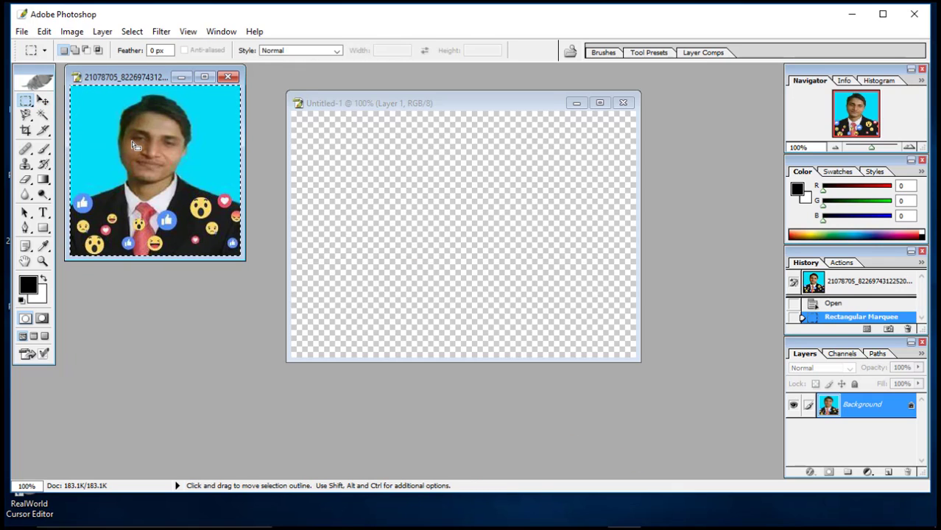
pyautogui.moveTo(164, 162); pyautogui.dragTo(429, 207)
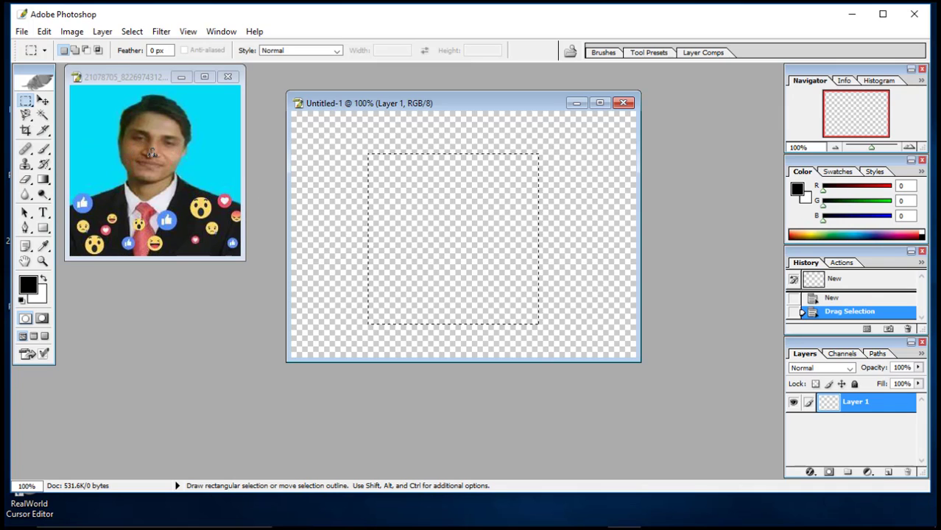
pyautogui.click(407, 223)
pyautogui.click(129, 170)
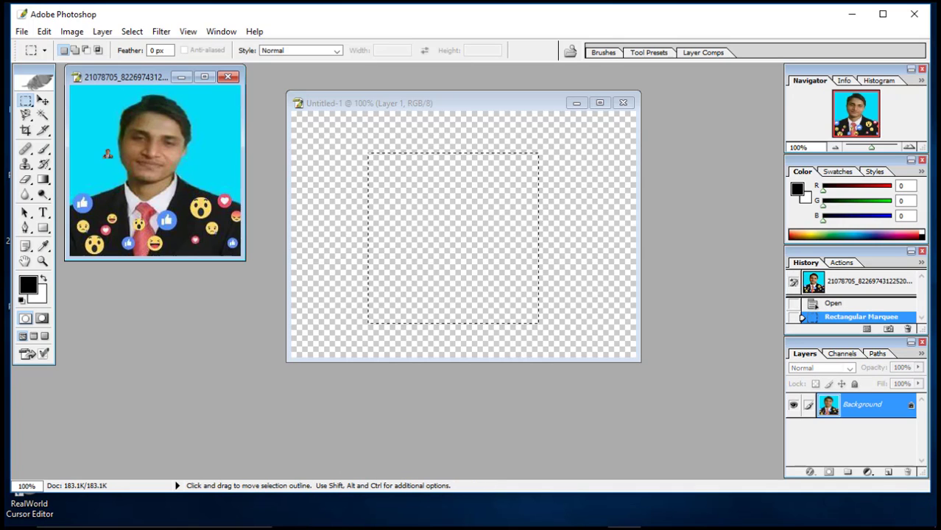
pyautogui.moveTo(456, 222); pyautogui.dragTo(463, 231)
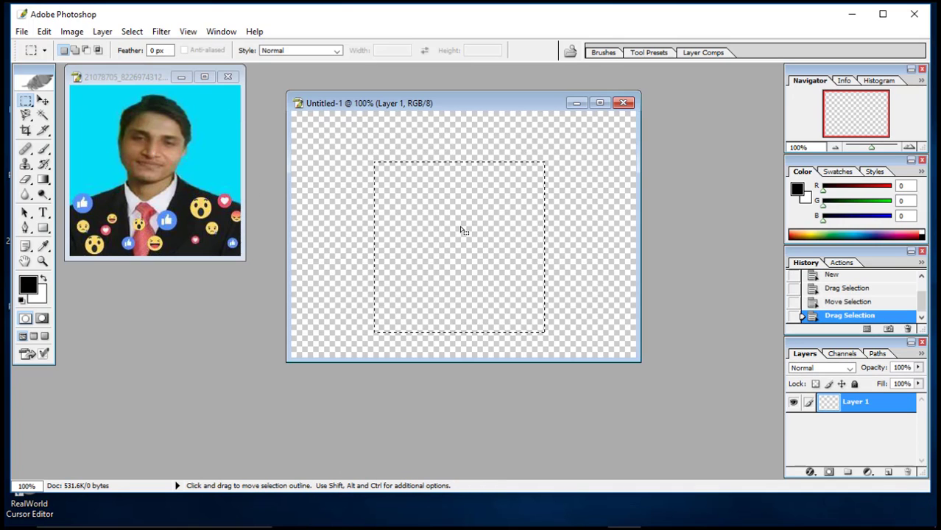
# Place the portrait in the transparent Untitled-1 document with the Move tool and center it on the canvas
pyautogui.press('alt')
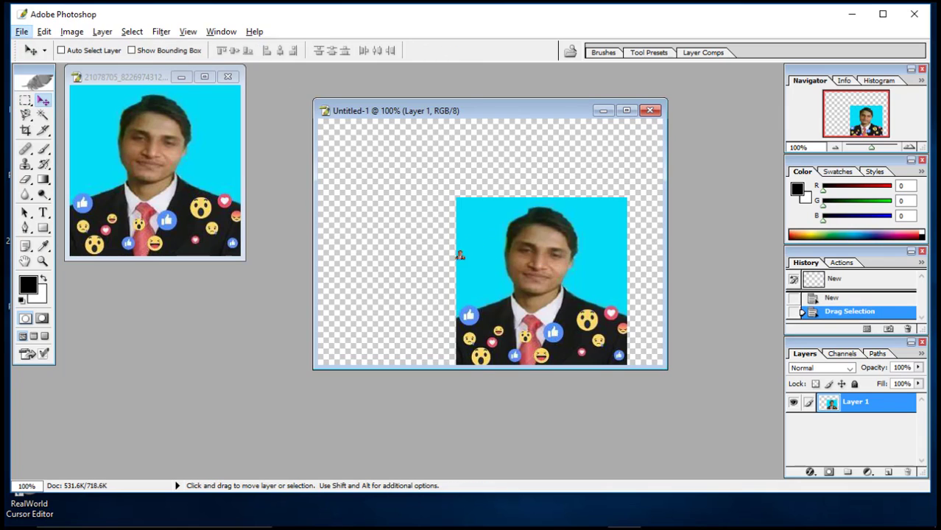
pyautogui.press('alt')
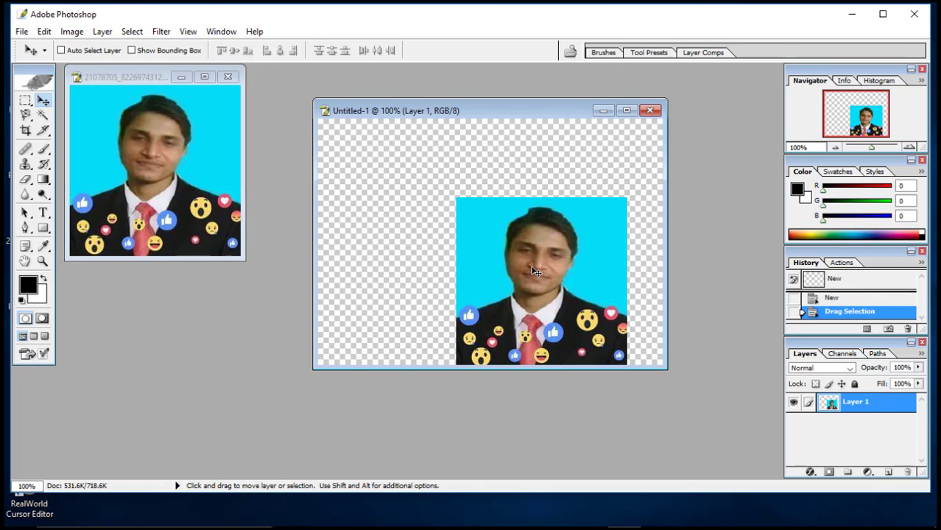
pyautogui.moveTo(535, 272); pyautogui.dragTo(486, 225)
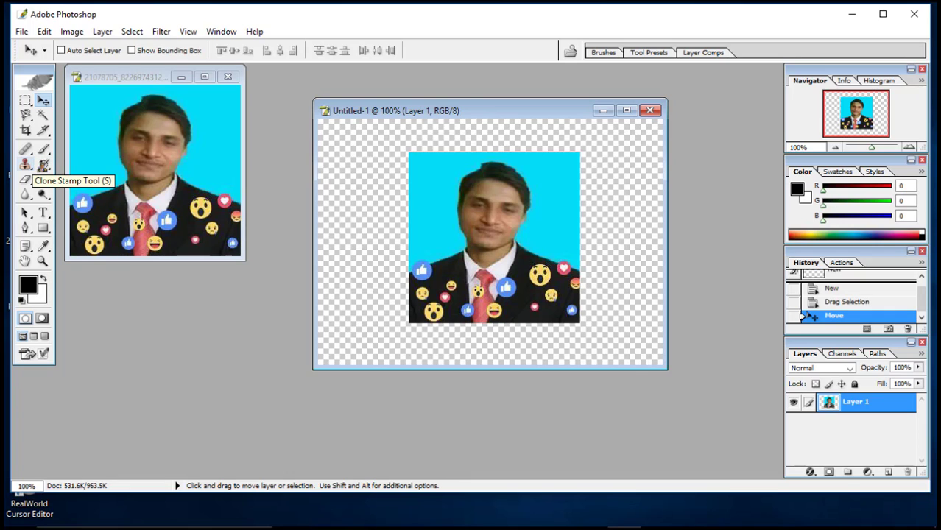
# Erase the cyan background around the portrait in Untitled-1 using the History Brush tool
pyautogui.click(43, 166)
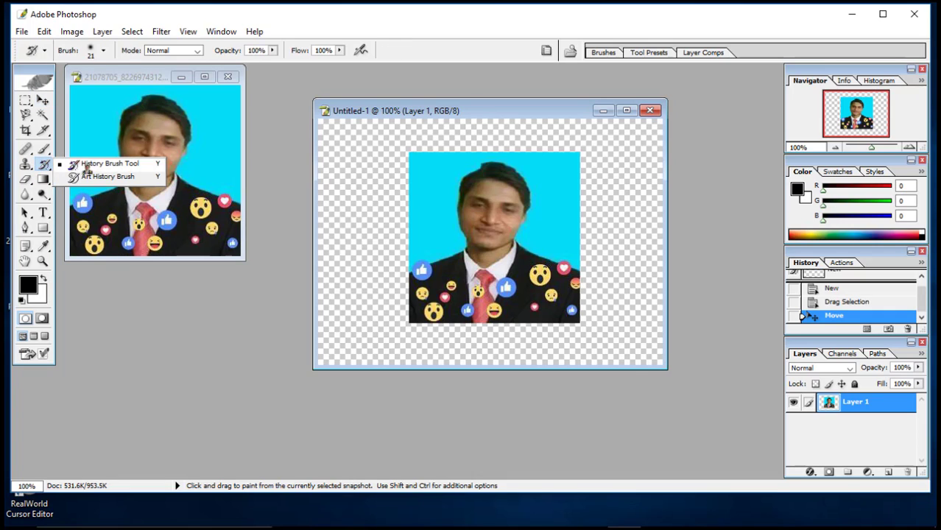
pyautogui.click(76, 165)
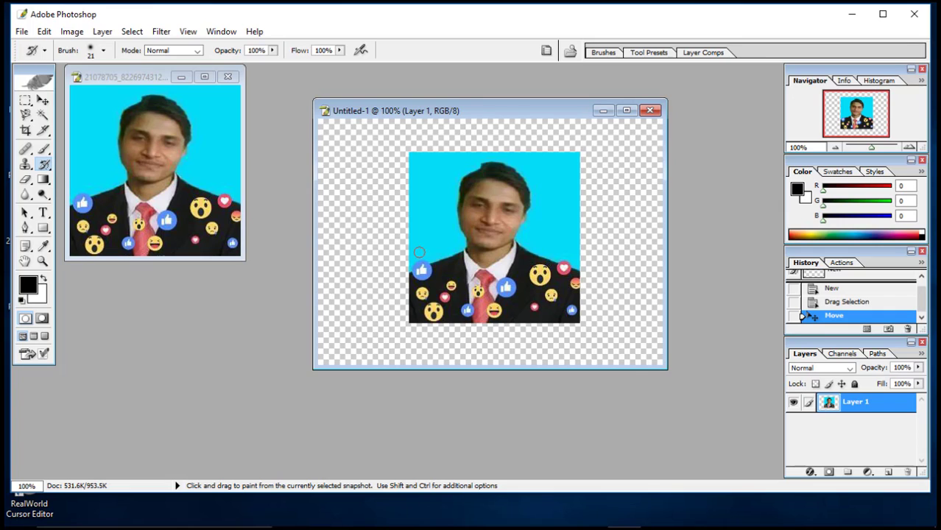
pyautogui.moveTo(413, 221)
pyautogui.mouseDown()
pyautogui.moveTo(416, 165)
pyautogui.moveTo(408, 179)
pyautogui.moveTo(425, 184)
pyautogui.moveTo(424, 151)
pyautogui.moveTo(436, 188)
pyautogui.moveTo(421, 214)
pyautogui.mouseUp()
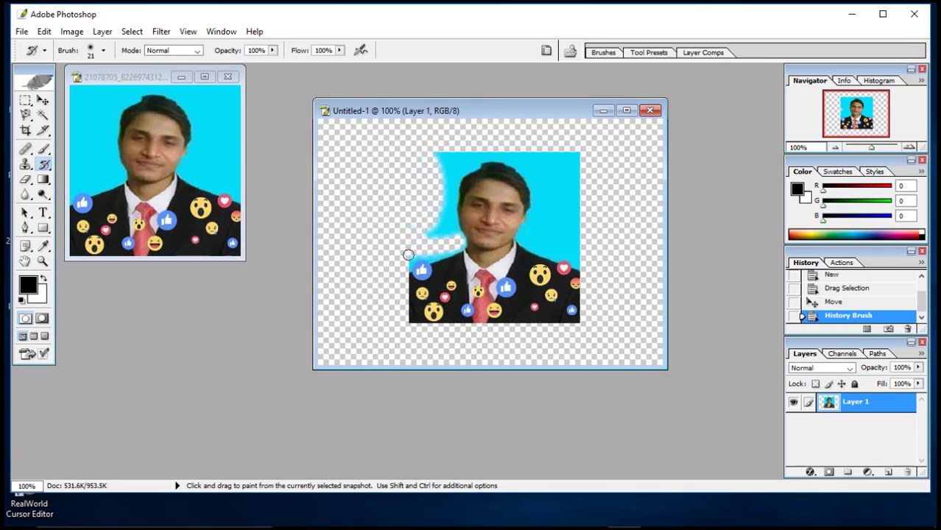
pyautogui.moveTo(416, 260)
pyautogui.mouseDown()
pyautogui.moveTo(442, 256)
pyautogui.moveTo(414, 211)
pyautogui.mouseUp()
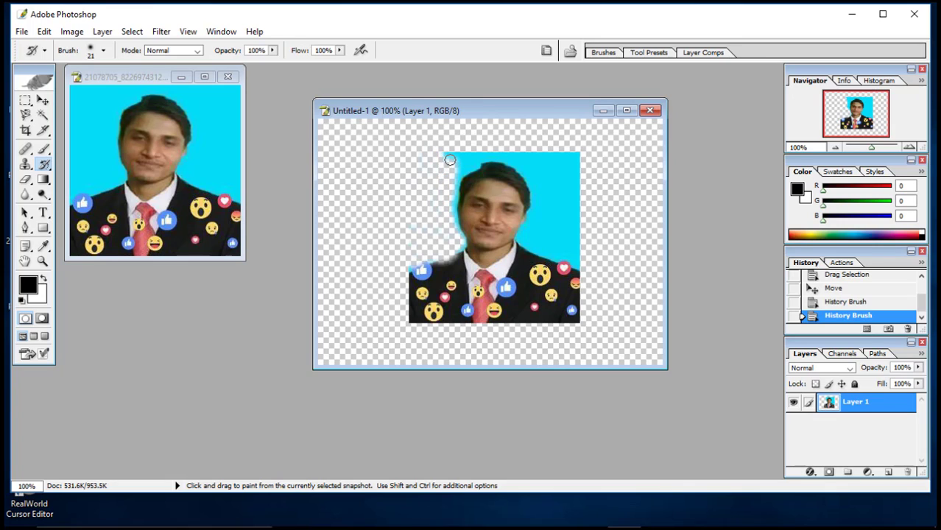
pyautogui.click(454, 161)
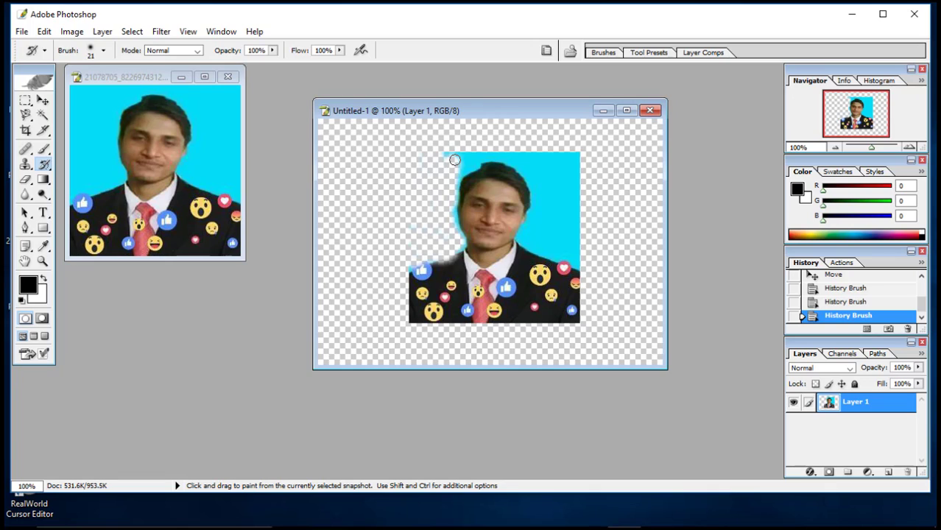
pyautogui.scroll(5, 455, 160)
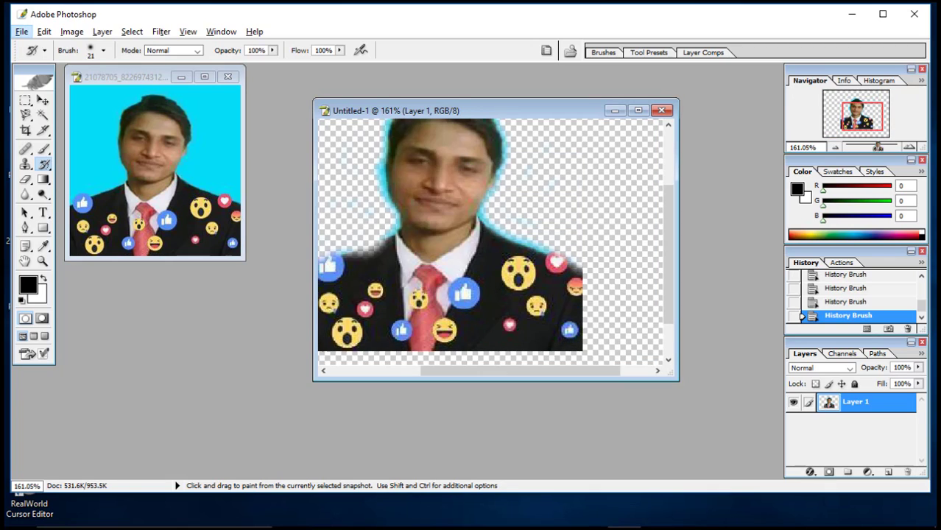
pyautogui.moveTo(871, 148); pyautogui.dragTo(866, 147)
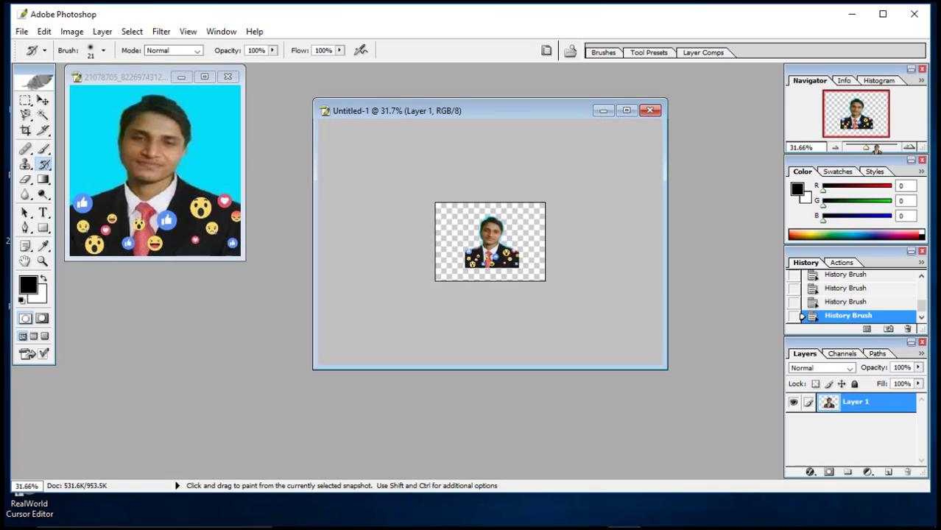
pyautogui.scroll(10, 467, 271)
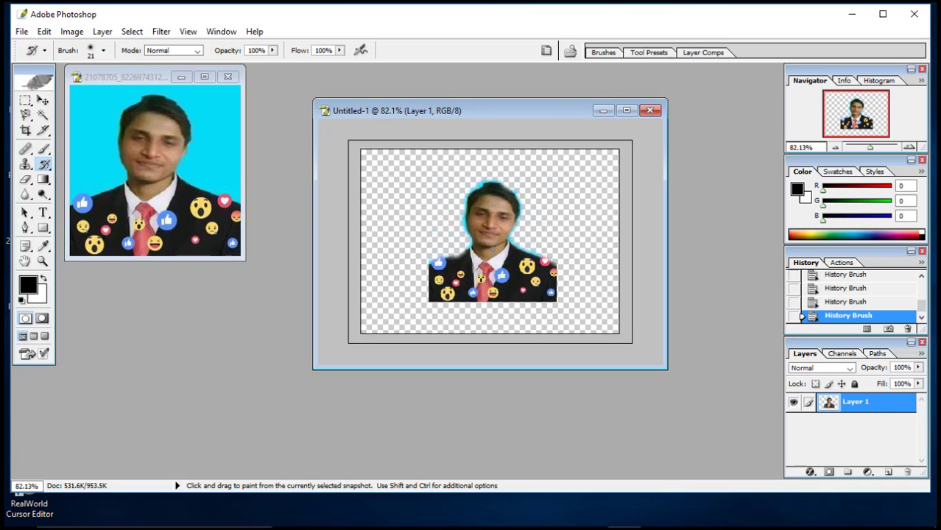
pyautogui.click(627, 110)
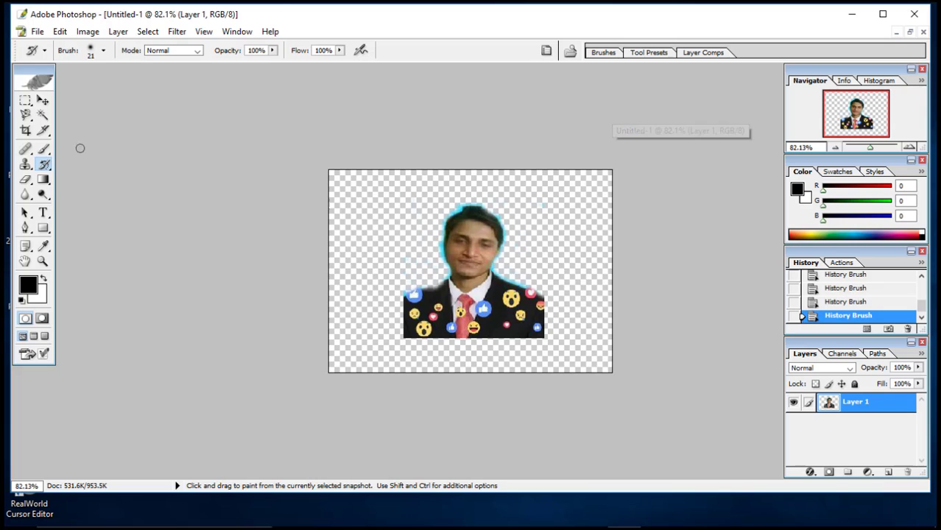
# Save the cutout to the Desktop as a JPEG copy named hafiz, accepting the JPEG options
pyautogui.click(37, 32)
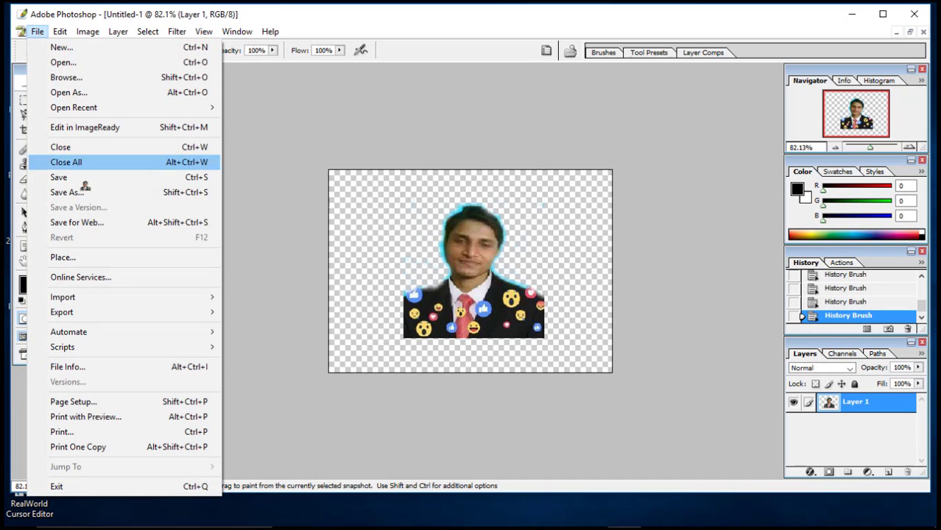
pyautogui.click(59, 177)
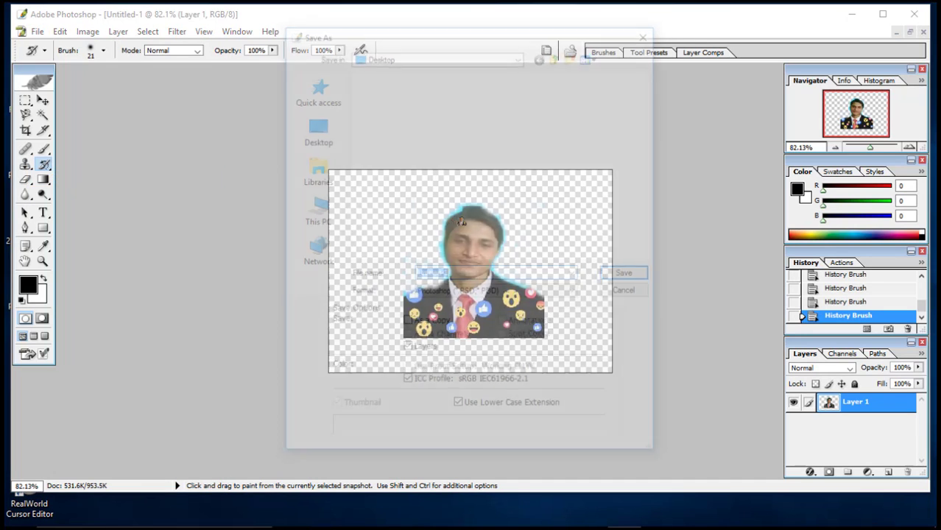
pyautogui.click(569, 292)
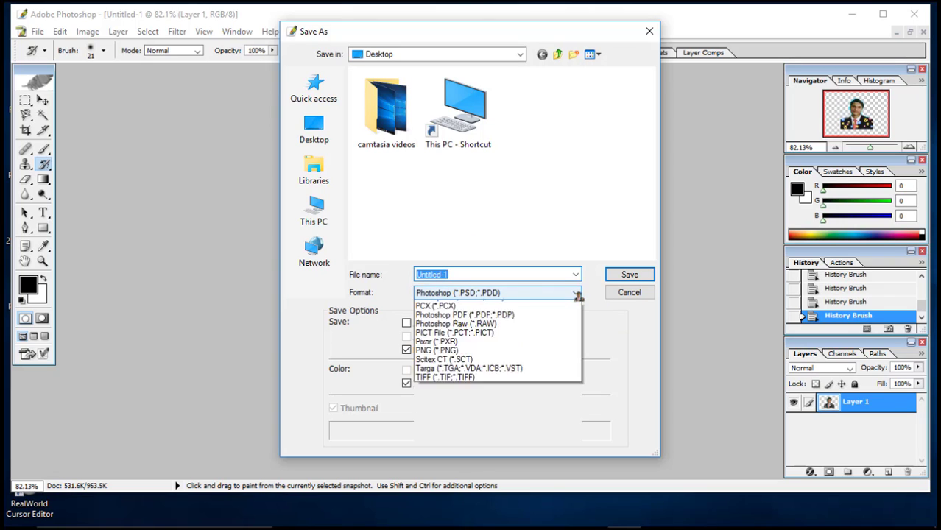
pyautogui.click(501, 359)
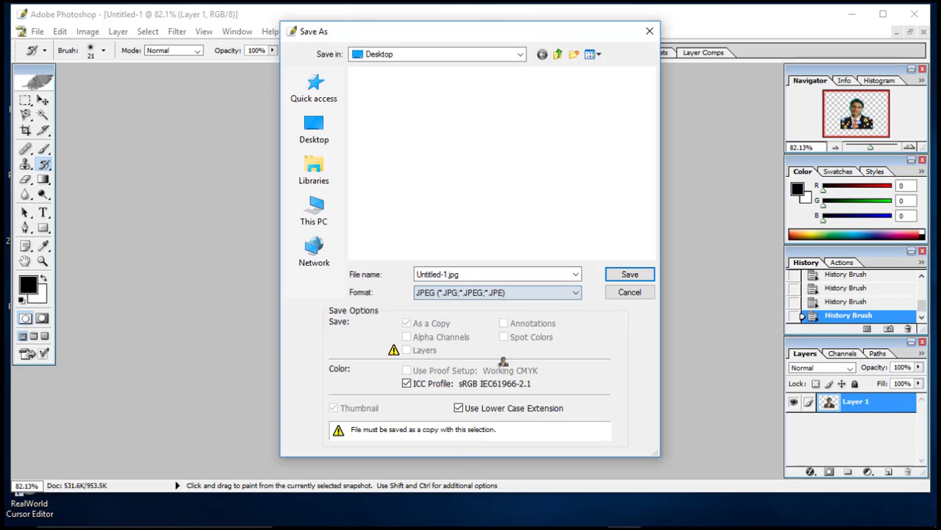
pyautogui.click(312, 131)
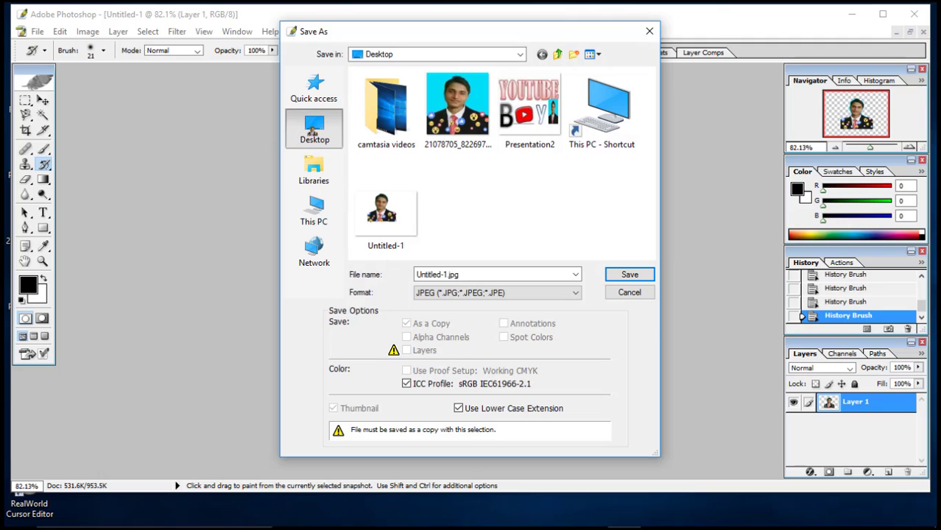
pyautogui.moveTo(461, 274); pyautogui.dragTo(418, 275)
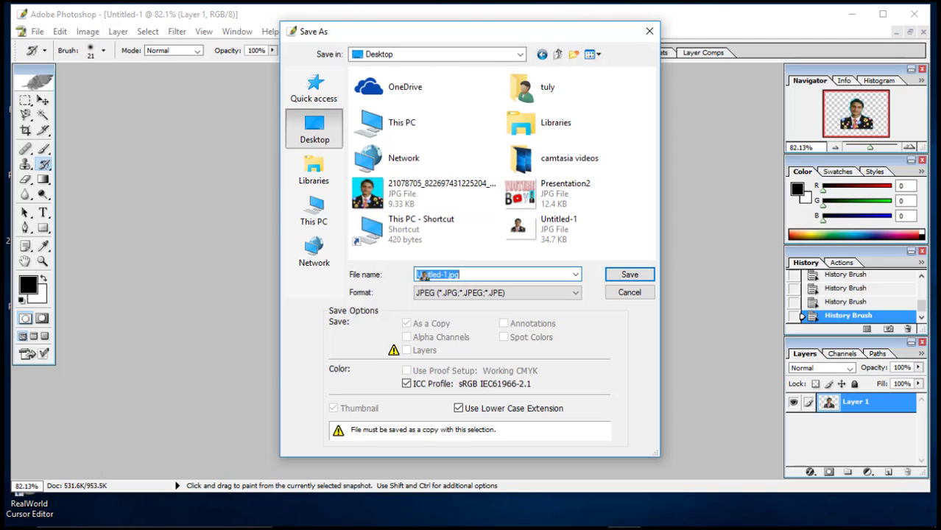
pyautogui.write('hafiz')
pyautogui.click(632, 275)
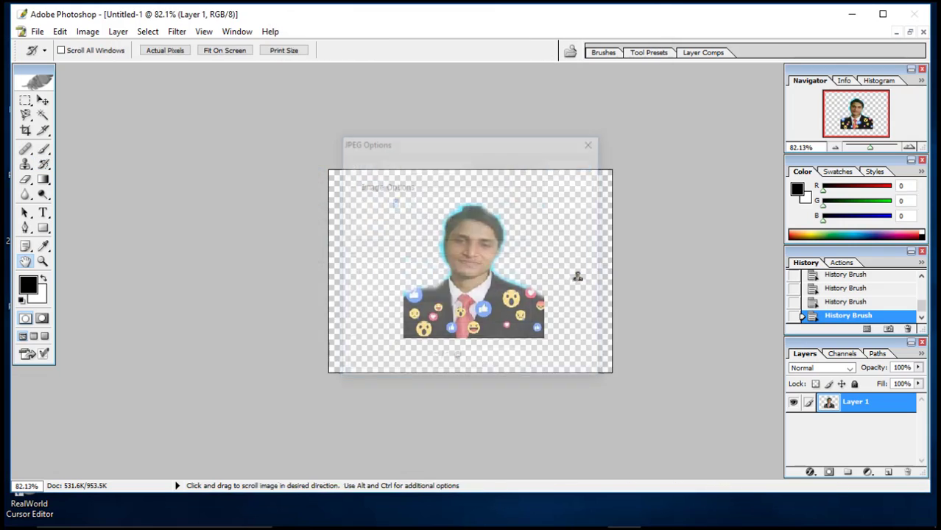
pyautogui.click(570, 164)
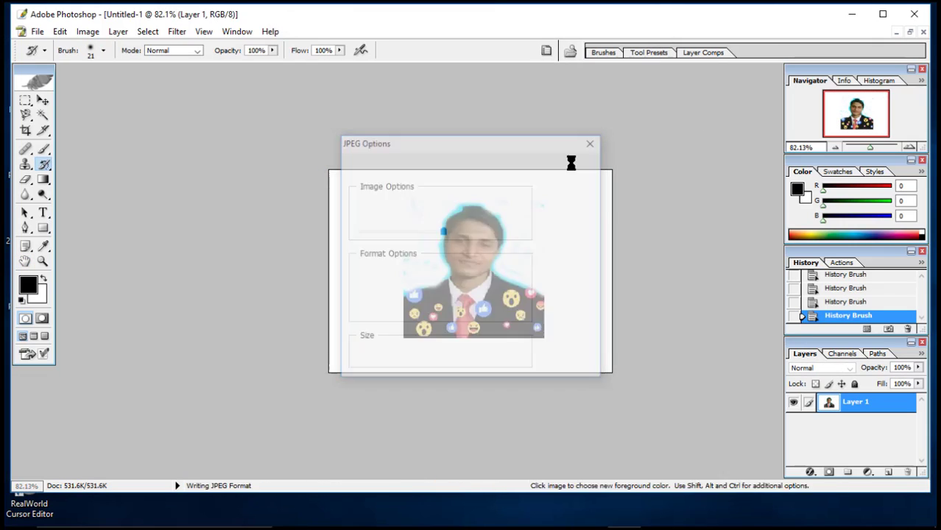
# Close Photoshop and return to the desktop
pyautogui.click(913, 13)
pyautogui.click(472, 206)
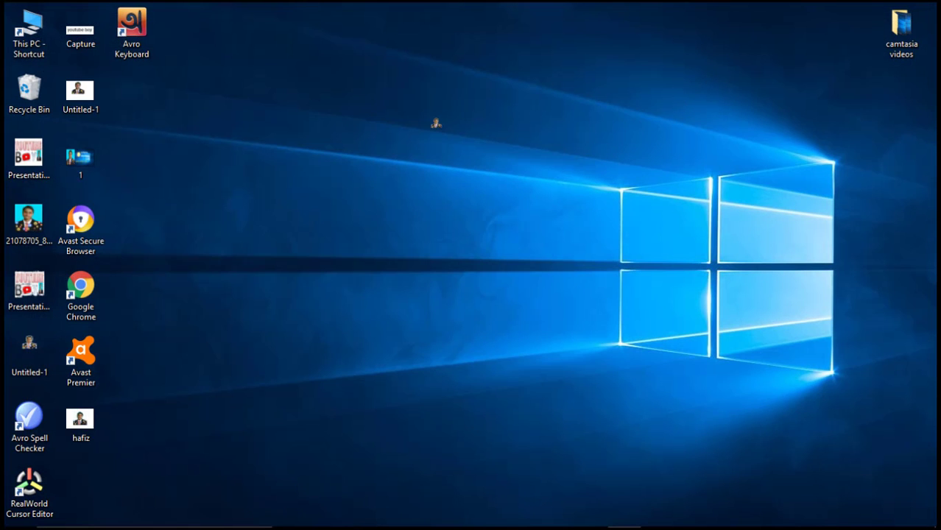
pyautogui.rightClick(347, 122)
pyautogui.click(397, 161)
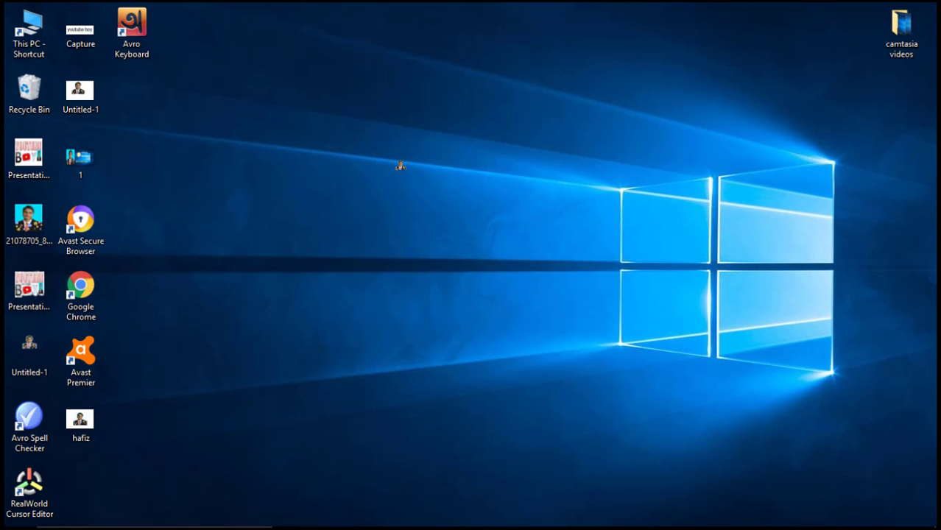
# Switch to RealWorld Cursor Editor and create a cursor from the hafiz JPG image, keeping the 32 - default canvas size
pyautogui.moveTo(85, 420)
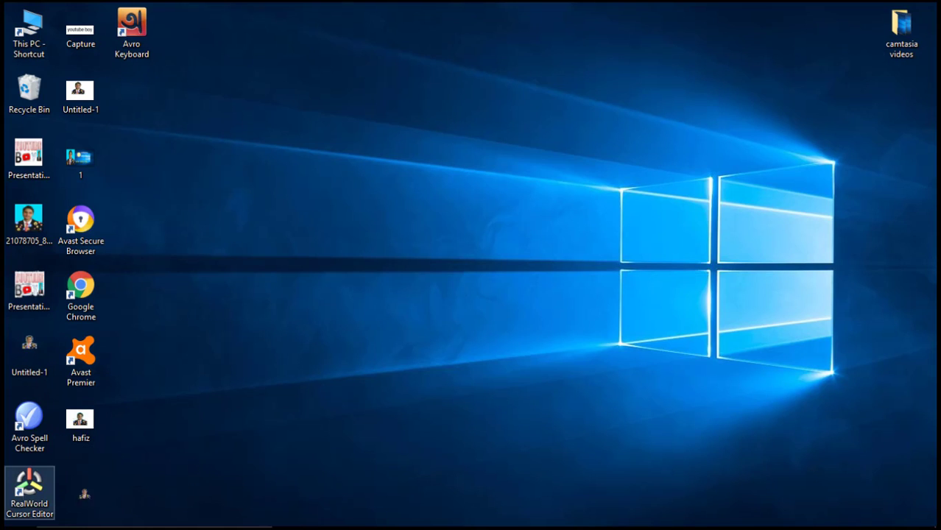
pyautogui.moveTo(653, 527)
pyautogui.click(624, 514)
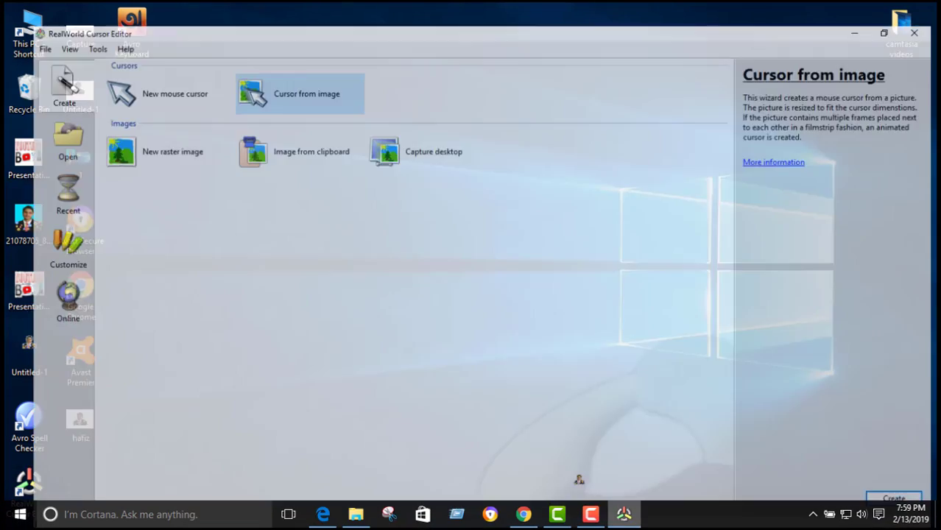
pyautogui.doubleClick(284, 79)
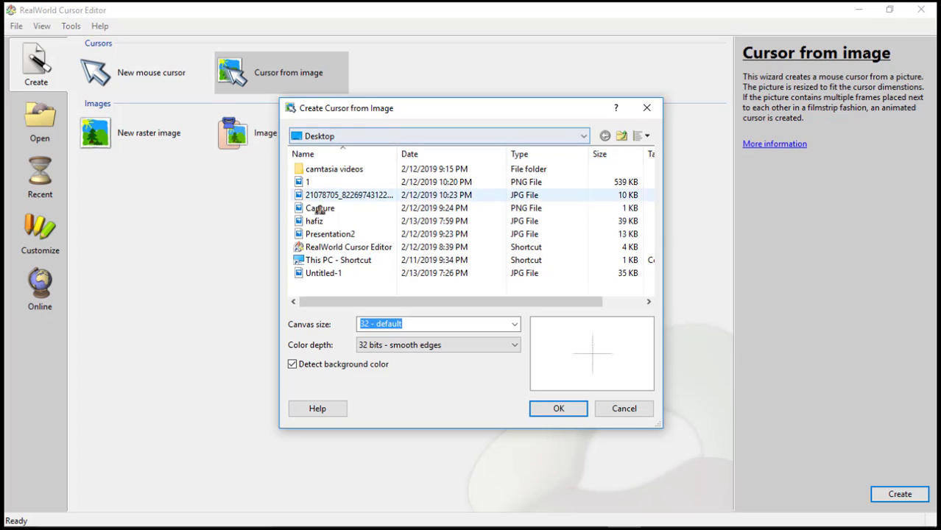
pyautogui.click(315, 223)
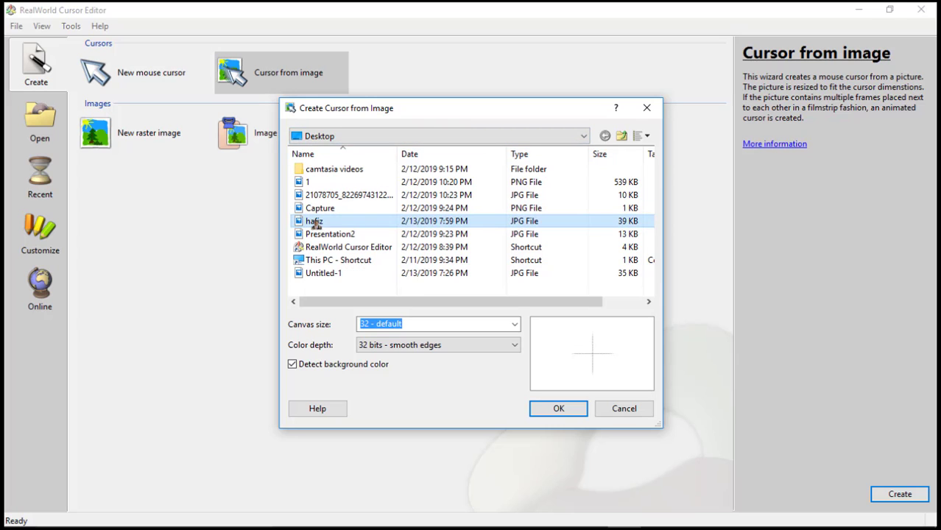
pyautogui.click(559, 409)
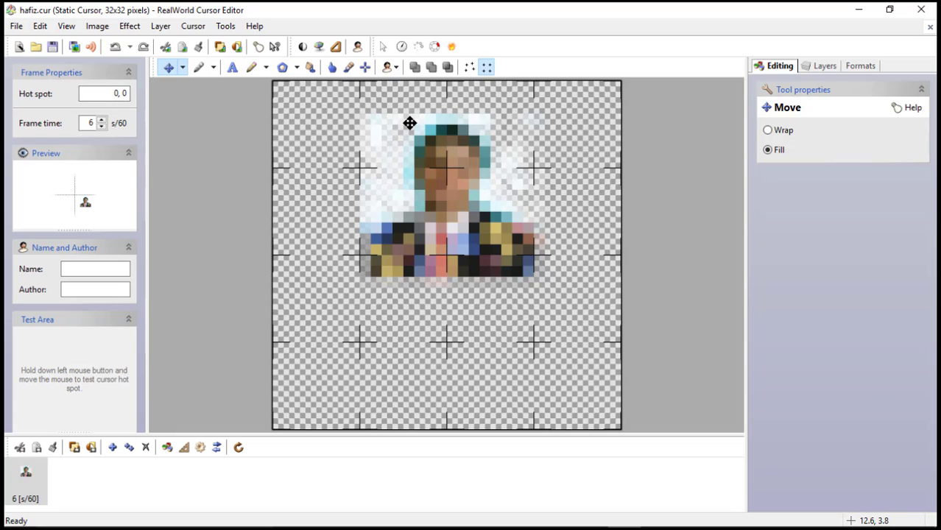
pyautogui.click(183, 68)
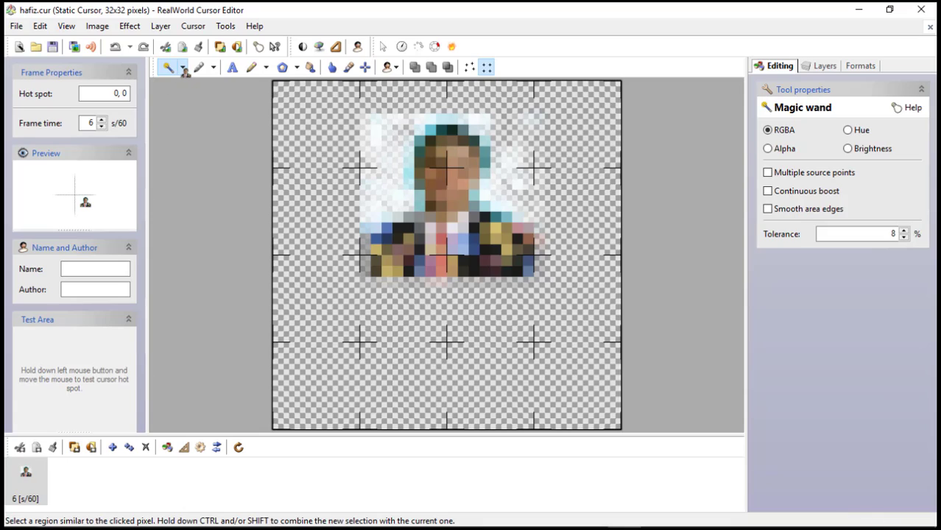
pyautogui.click(182, 68)
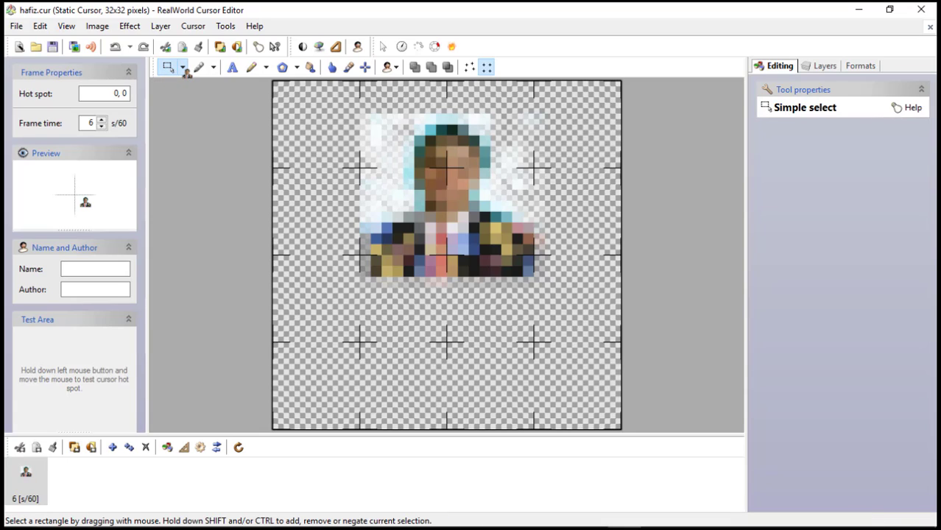
pyautogui.click(183, 69)
pyautogui.click(184, 68)
pyautogui.click(183, 69)
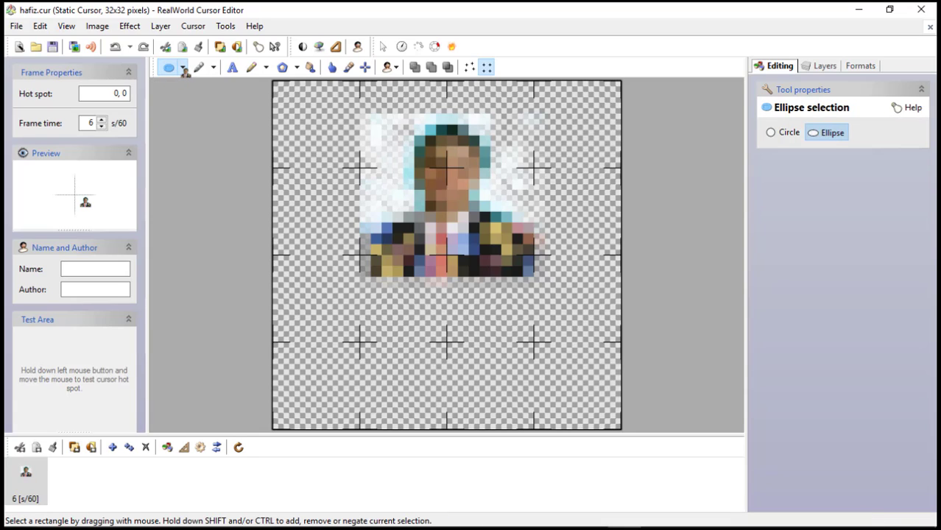
pyautogui.click(184, 69)
pyautogui.click(183, 68)
pyautogui.click(184, 69)
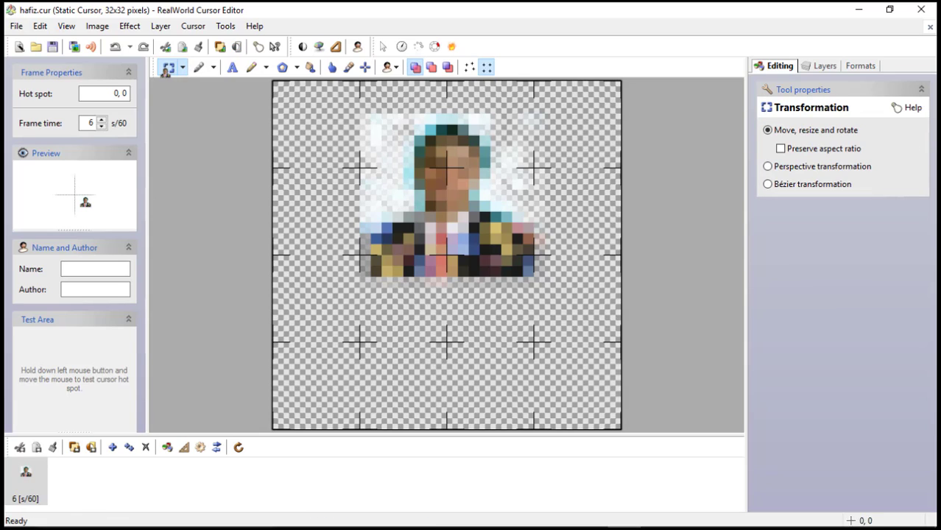
pyautogui.click(183, 68)
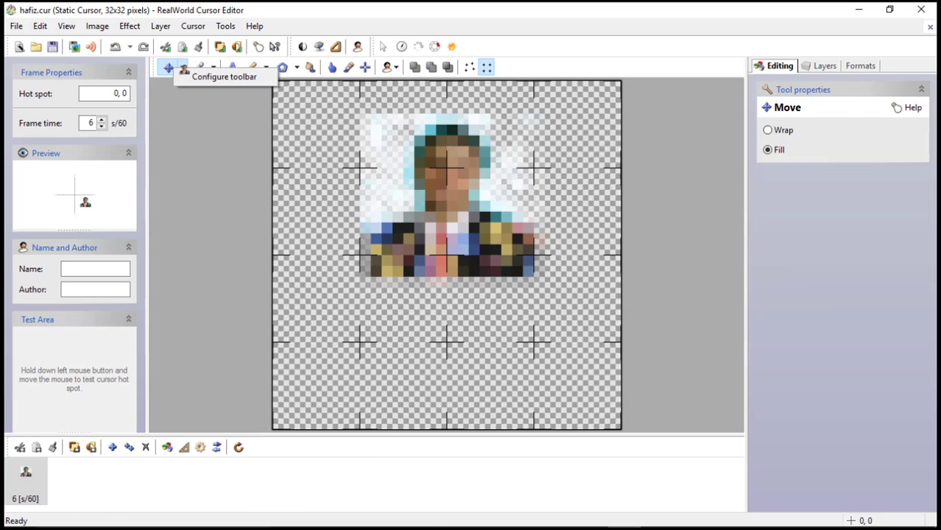
pyautogui.click(183, 68)
pyautogui.click(184, 69)
pyautogui.click(184, 68)
pyautogui.click(183, 69)
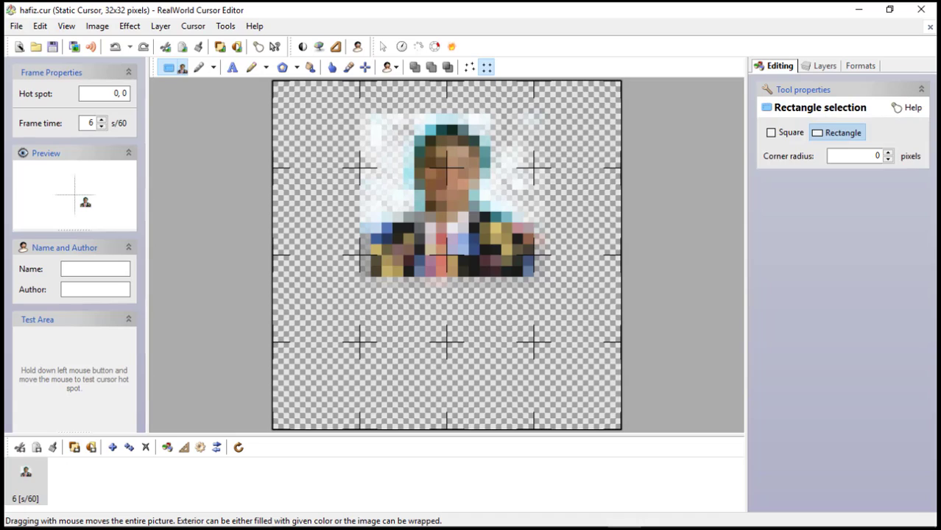
pyautogui.click(184, 69)
pyautogui.click(184, 68)
pyautogui.click(184, 69)
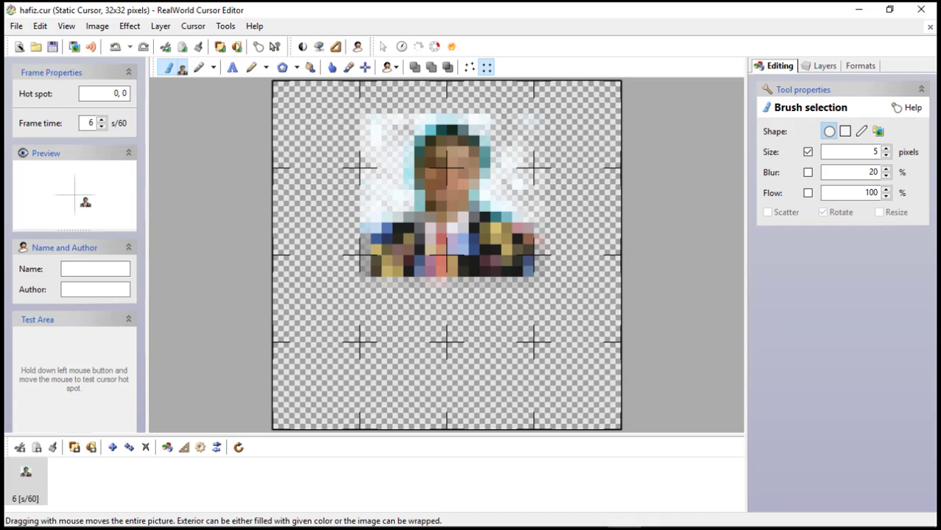
pyautogui.click(183, 69)
pyautogui.click(183, 68)
pyautogui.click(184, 68)
pyautogui.click(184, 68)
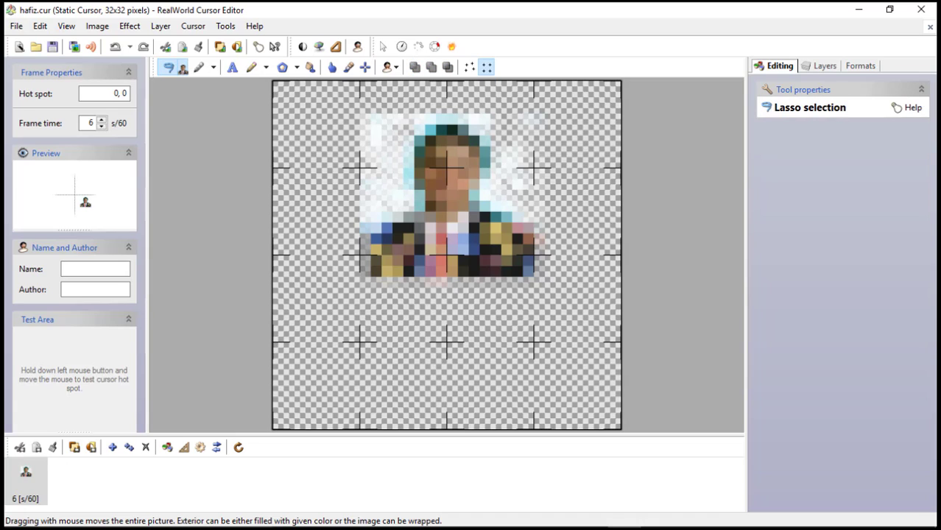
pyautogui.click(184, 69)
pyautogui.click(184, 68)
pyautogui.click(184, 68)
pyautogui.click(177, 68)
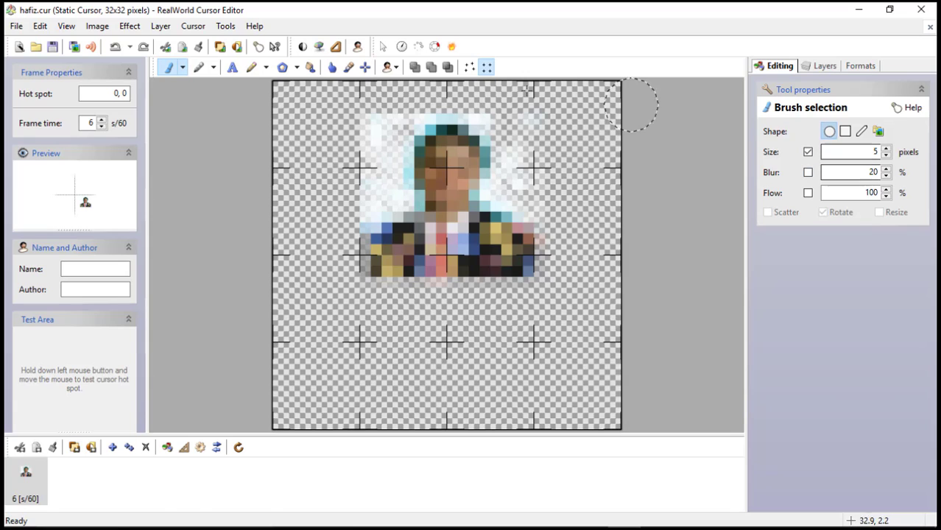
# Move the portrait up about 3 pixels to the upper edge of the cursor canvas with the Move tool
pyautogui.click(182, 67)
pyautogui.click(189, 103)
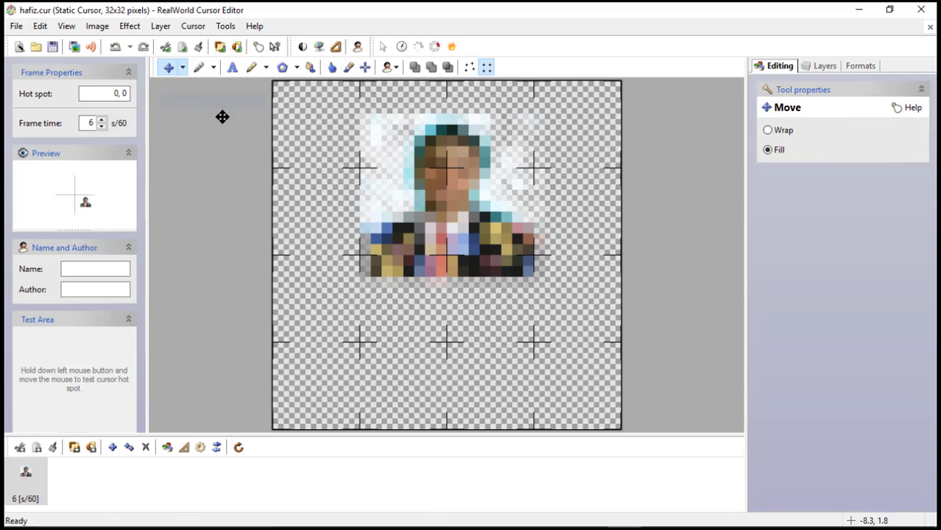
pyautogui.moveTo(448, 185)
pyautogui.mouseDown()
pyautogui.moveTo(465, 152)
pyautogui.moveTo(449, 177)
pyautogui.moveTo(444, 168)
pyautogui.mouseUp()
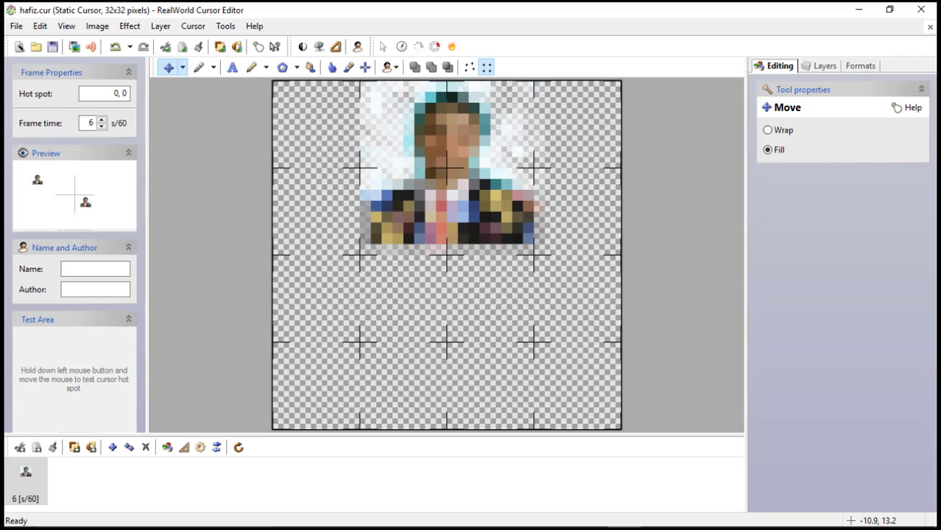
# Save the cursor to the Desktop as the static cursor file hafiz.cur and close the cursor editor
pyautogui.click(15, 26)
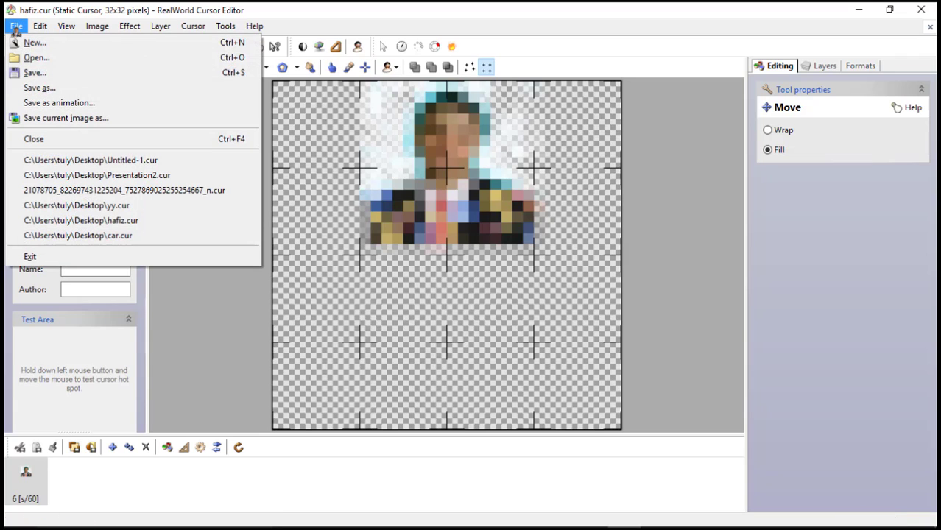
pyautogui.click(35, 74)
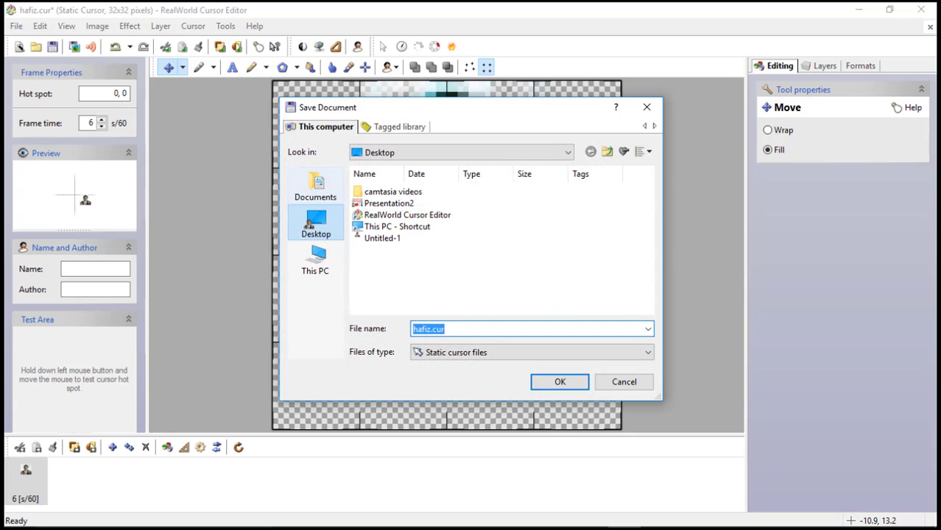
pyautogui.click(309, 223)
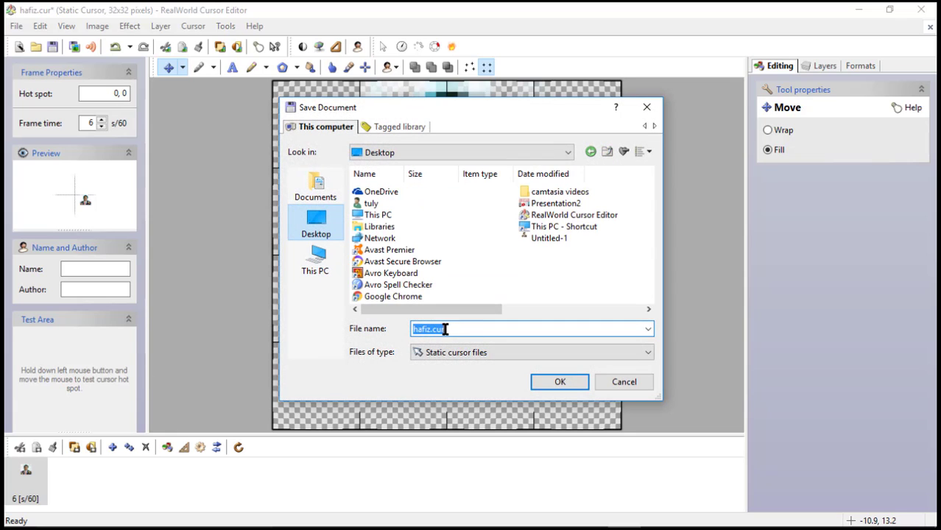
pyautogui.click(561, 382)
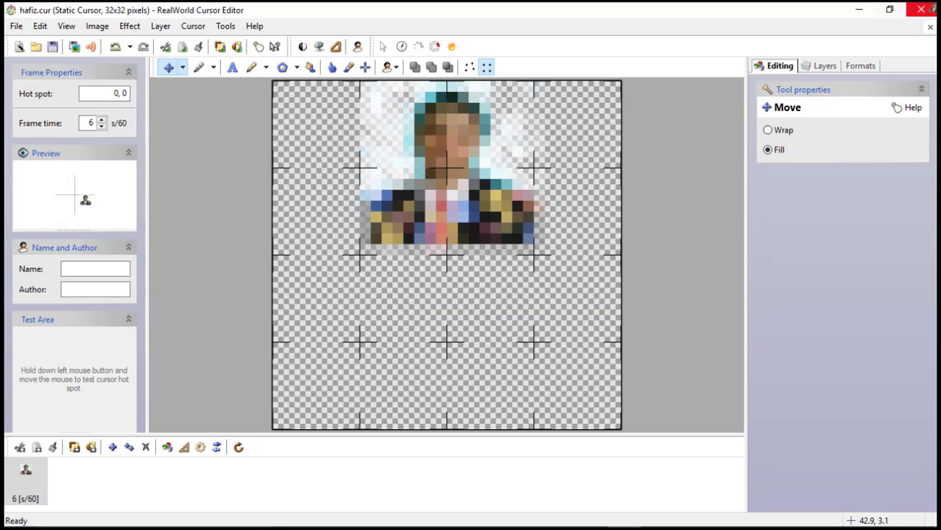
pyautogui.click(921, 10)
pyautogui.rightClick(401, 107)
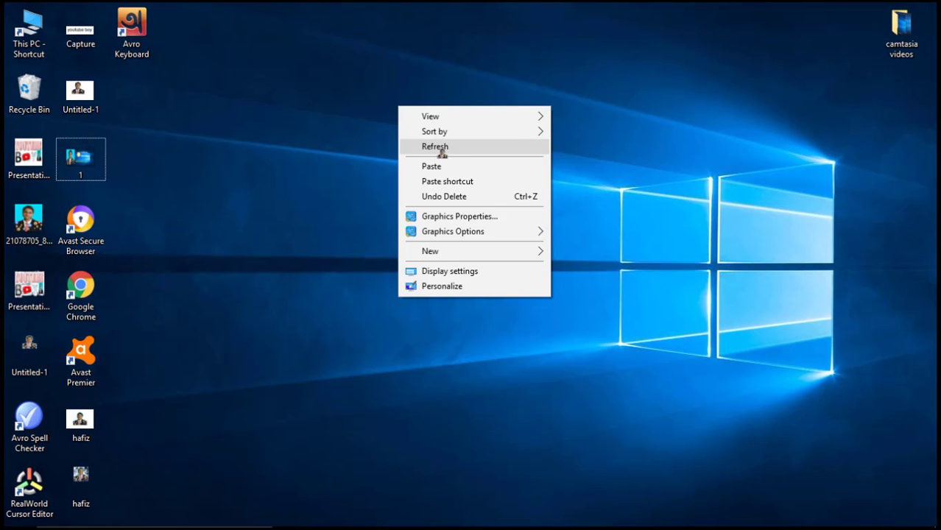
pyautogui.click(438, 146)
pyautogui.rightClick(390, 94)
pyautogui.click(423, 137)
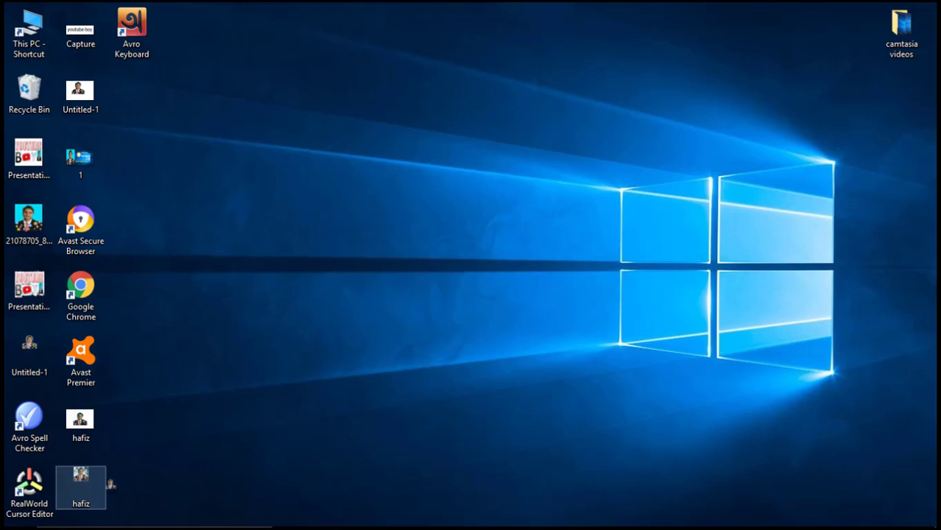
# Search Windows for "mou", open Mouse & touchpad settings, and bring up the pointer customization in the additional mouse options
pyautogui.moveTo(110, 526)
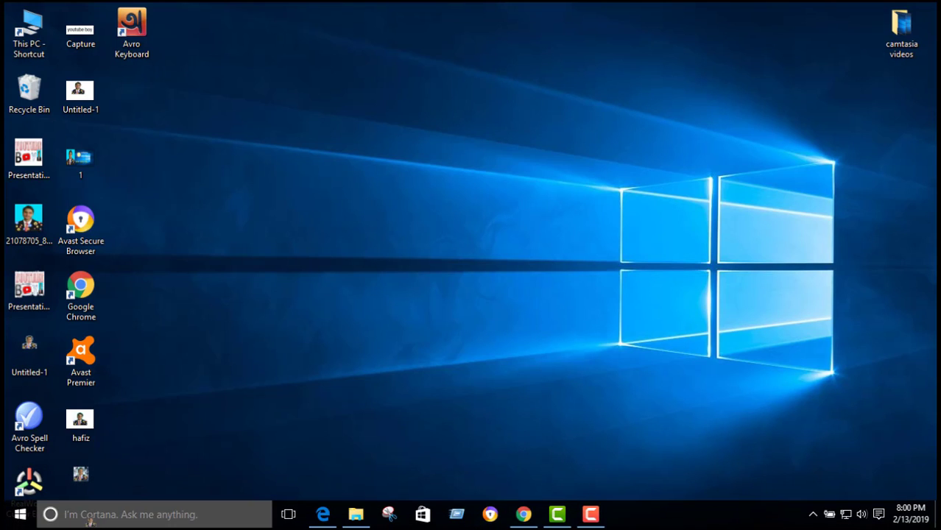
pyautogui.click(90, 520)
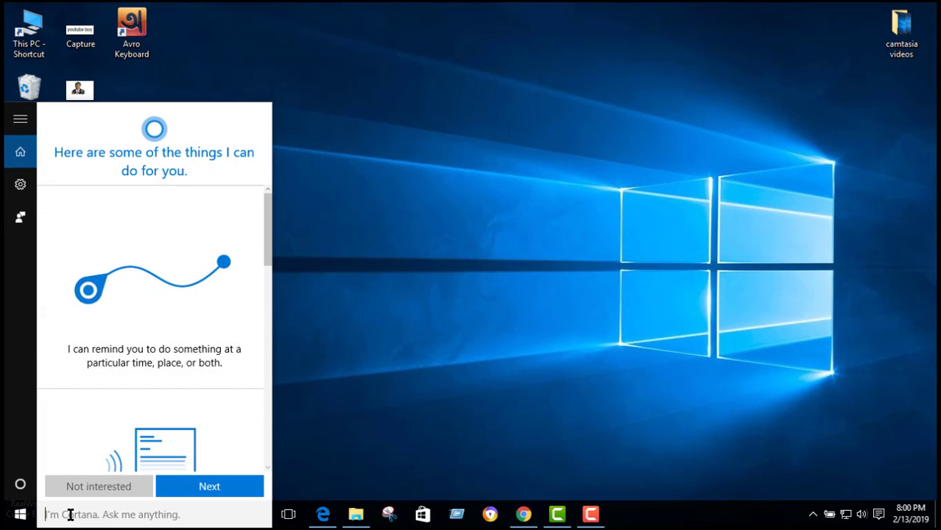
pyautogui.write('mou')
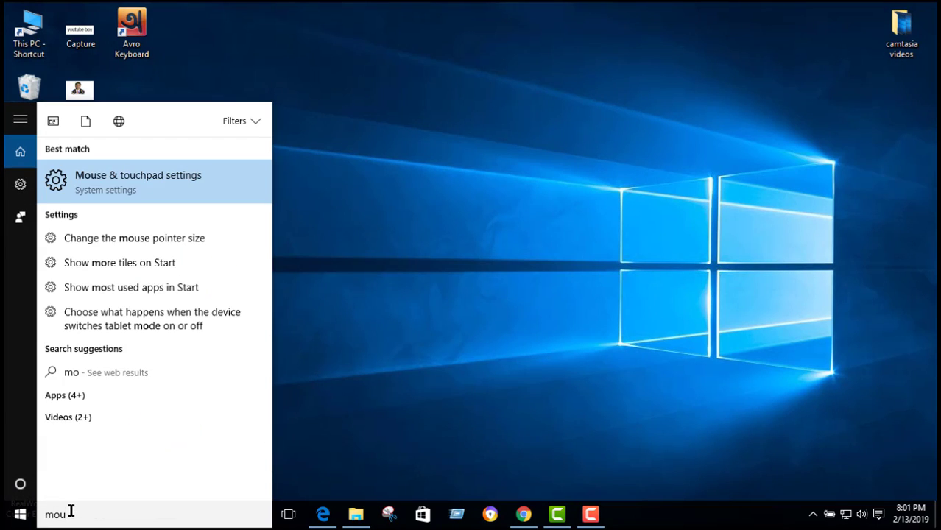
pyautogui.click(135, 184)
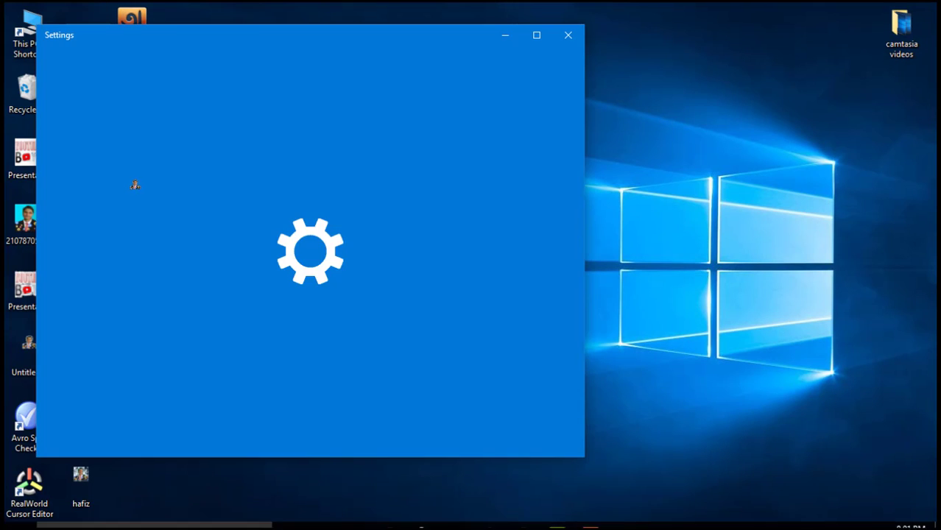
pyautogui.scroll(-3, 363, 420)
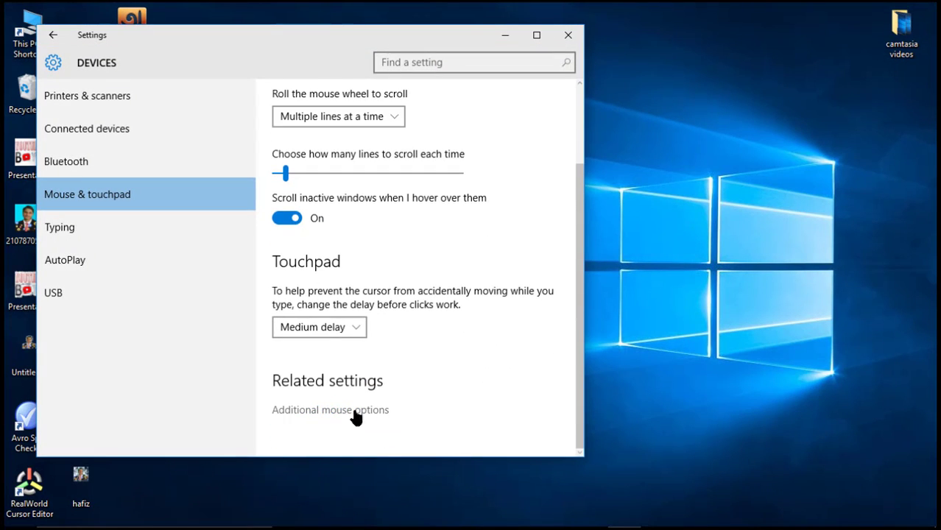
pyautogui.click(326, 412)
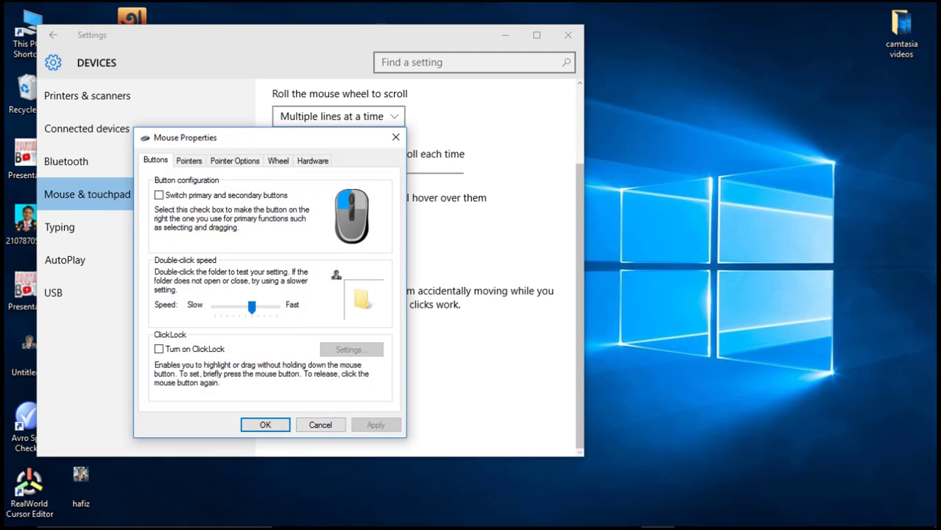
pyautogui.click(187, 162)
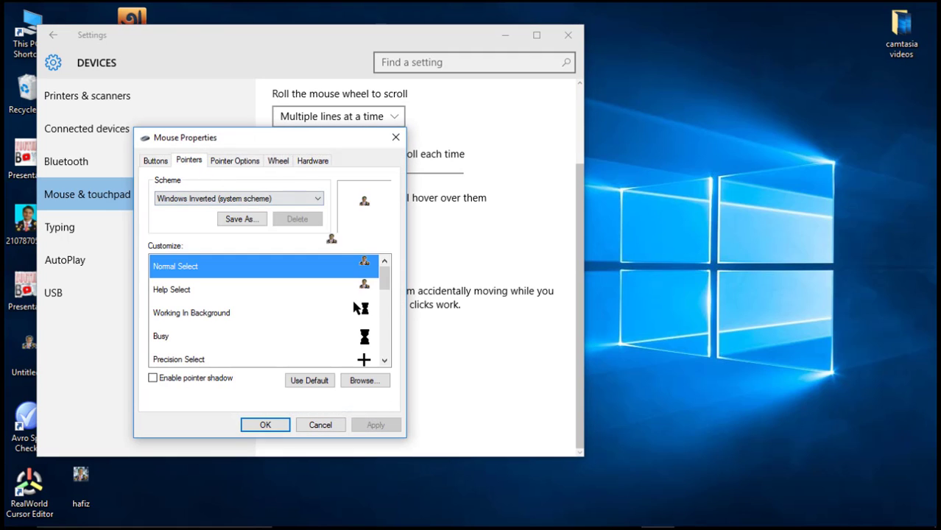
pyautogui.scroll(-1, 294, 309)
pyautogui.scroll(1, 309, 311)
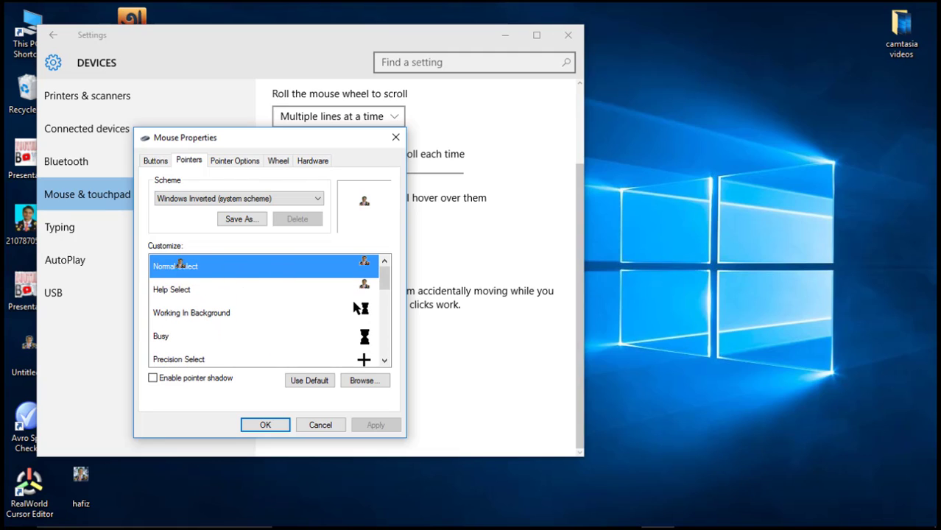
# Assign the hafiz cursor file from the Desktop to the Normal Select pointer and accept the mouse properties
pyautogui.click(180, 266)
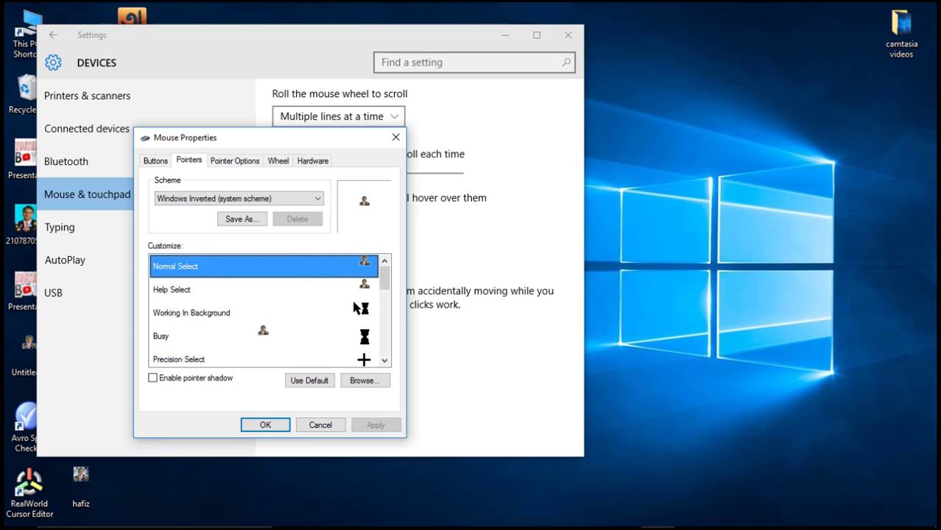
pyautogui.click(364, 381)
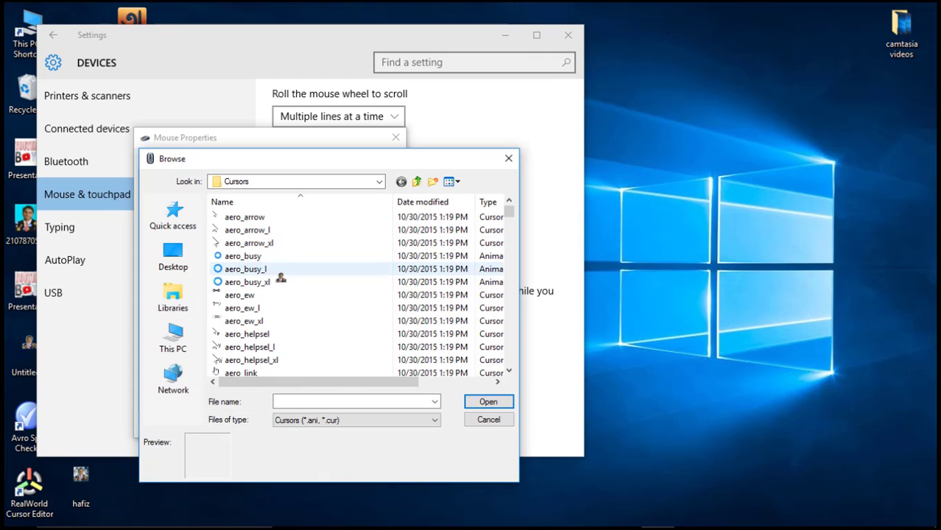
pyautogui.click(173, 255)
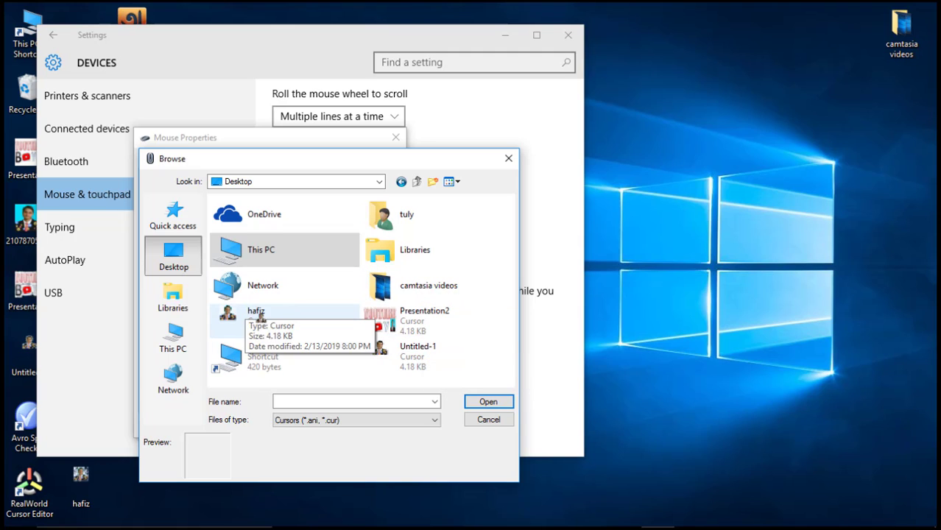
pyautogui.click(237, 315)
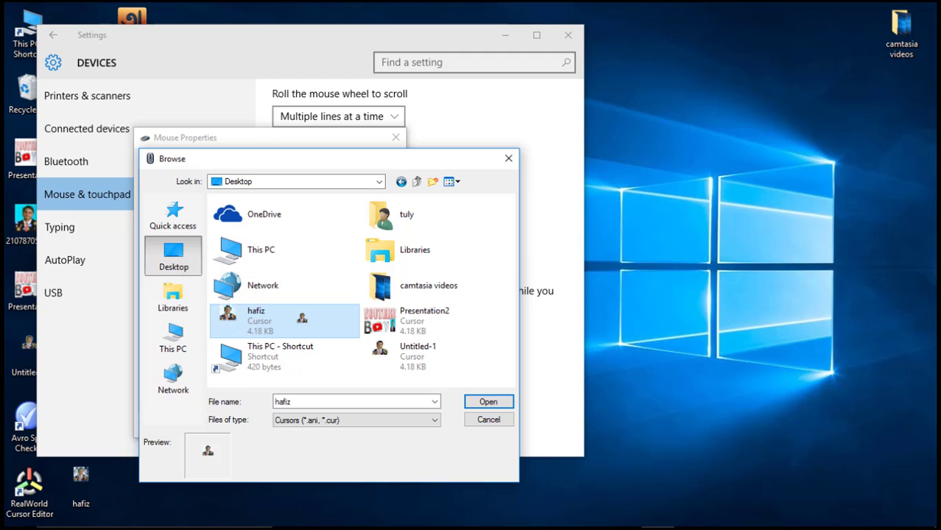
pyautogui.click(488, 402)
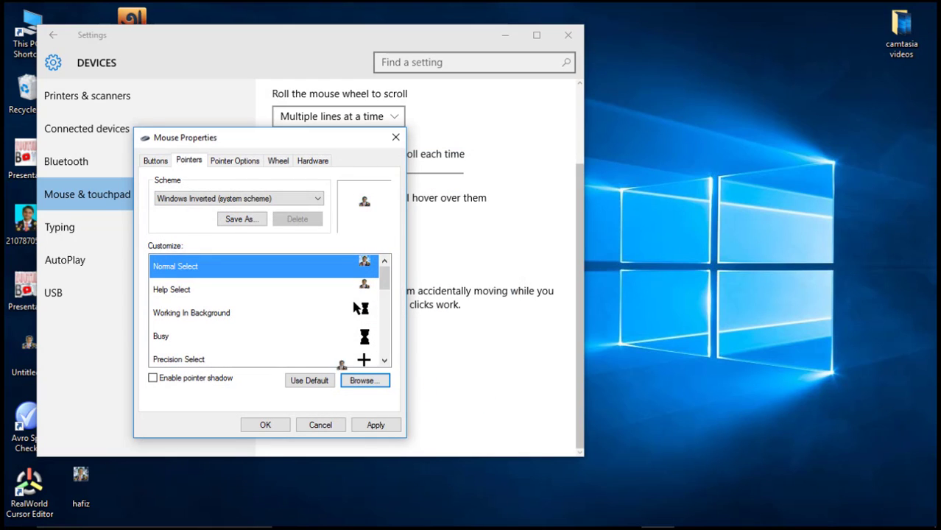
pyautogui.click(262, 426)
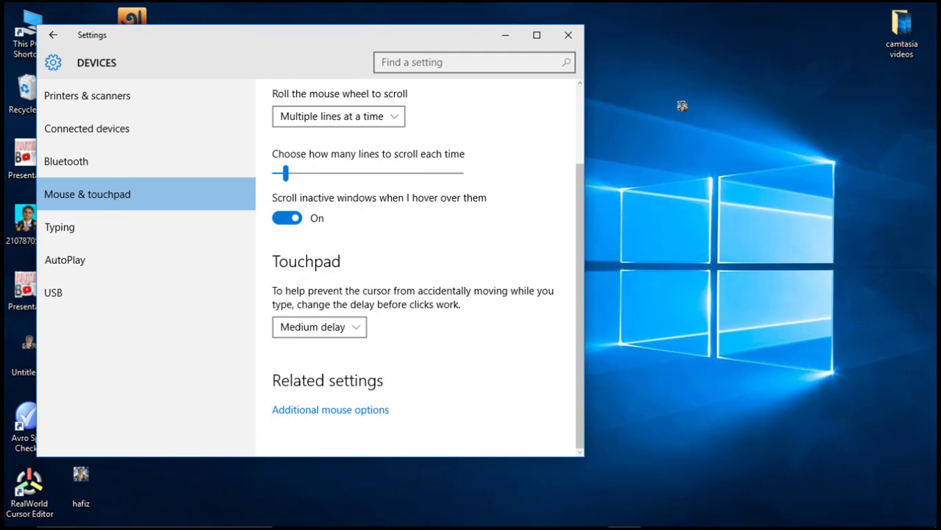
pyautogui.rightClick(673, 102)
pyautogui.click(707, 143)
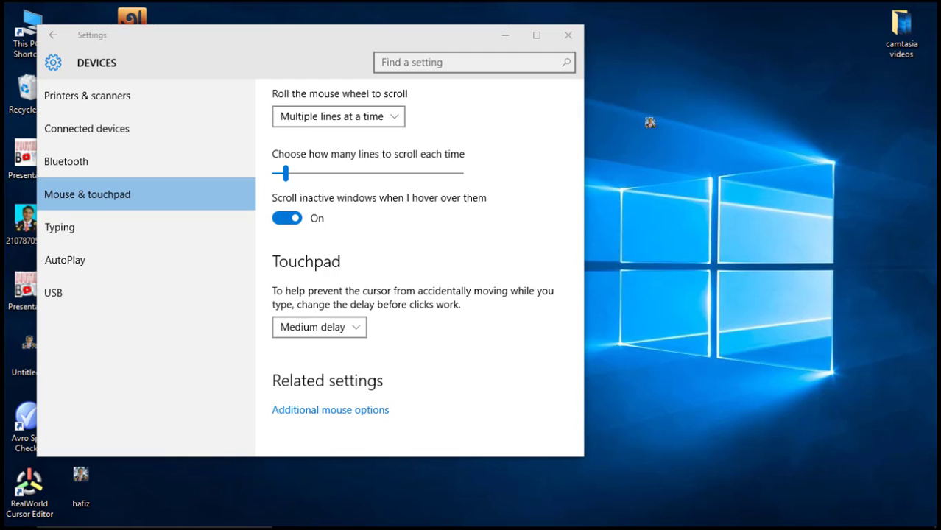
pyautogui.rightClick(624, 87)
pyautogui.click(659, 129)
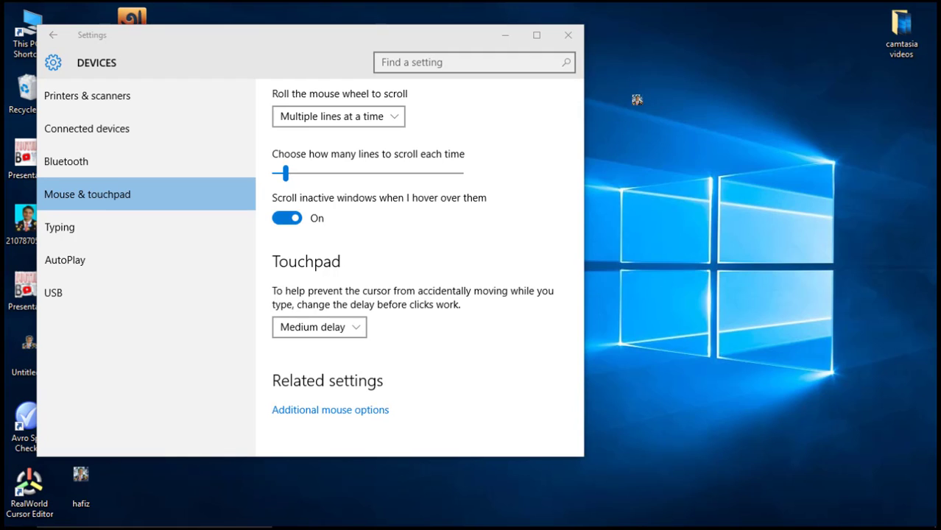
pyautogui.rightClick(626, 94)
pyautogui.click(660, 130)
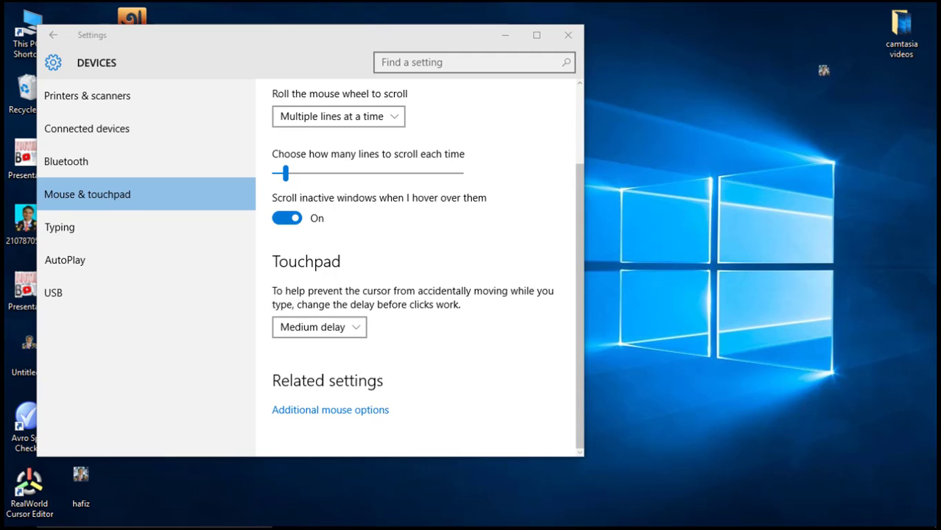
pyautogui.rightClick(663, 73)
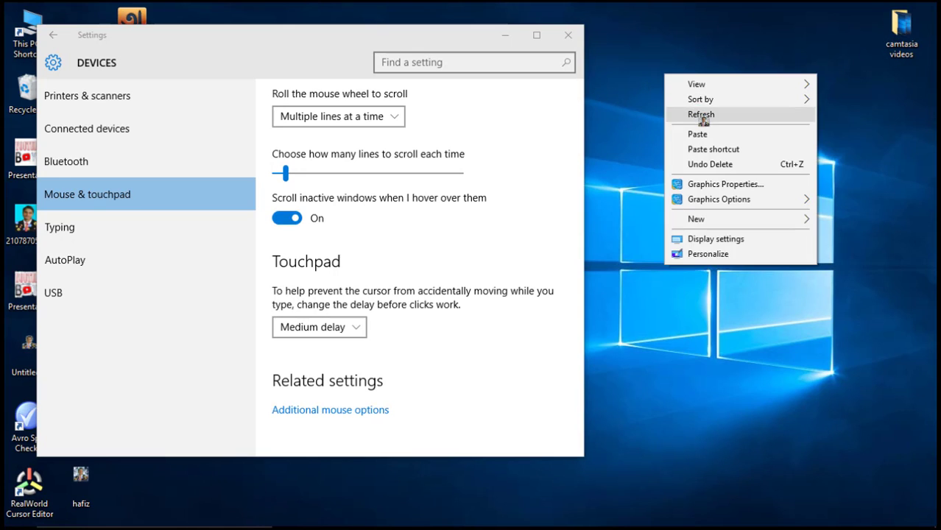
pyautogui.click(701, 116)
pyautogui.rightClick(633, 74)
pyautogui.click(683, 115)
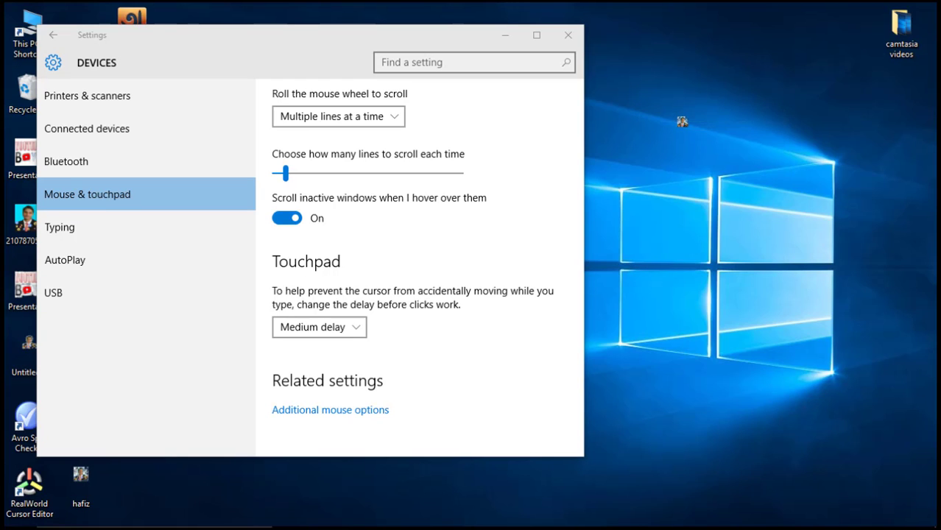
# Minimize the Settings window to return to the desktop
pyautogui.click(505, 35)
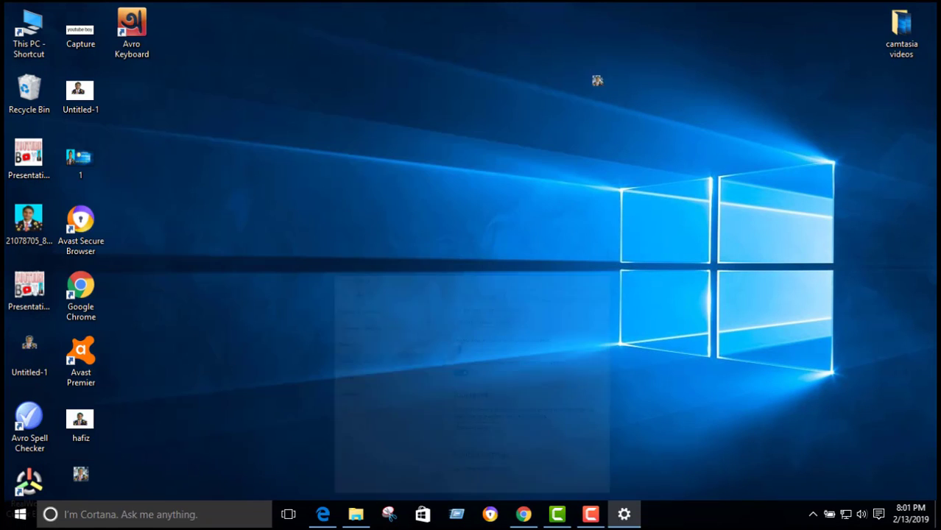
pyautogui.rightClick(436, 74)
pyautogui.click(477, 114)
pyautogui.rightClick(451, 85)
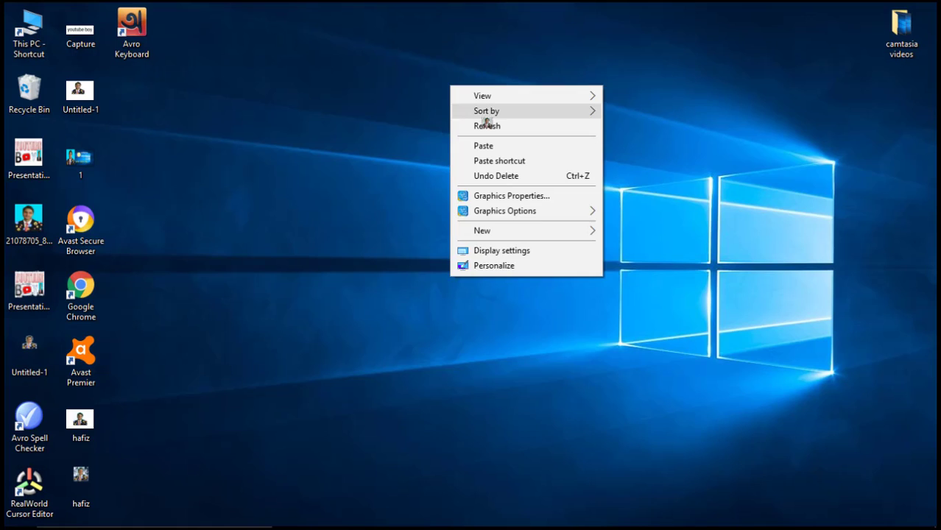
pyautogui.click(487, 125)
pyautogui.rightClick(447, 91)
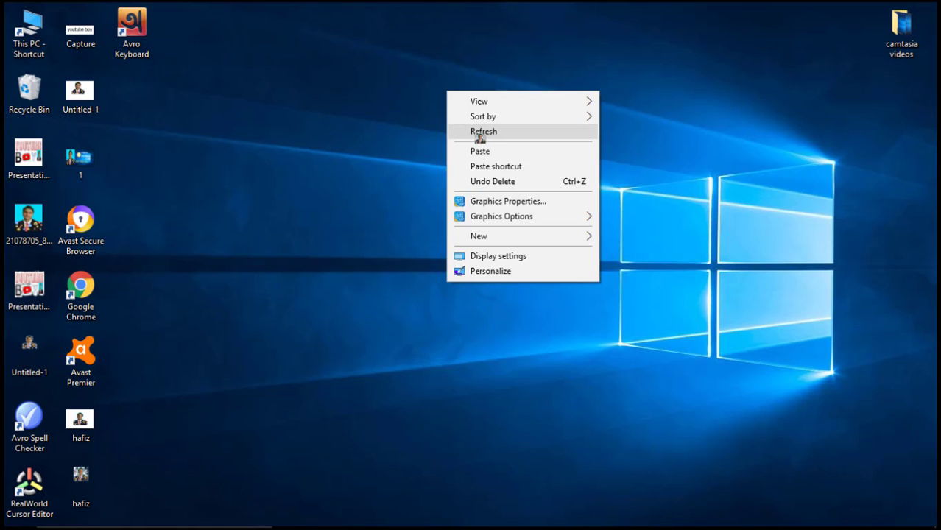
pyautogui.click(477, 133)
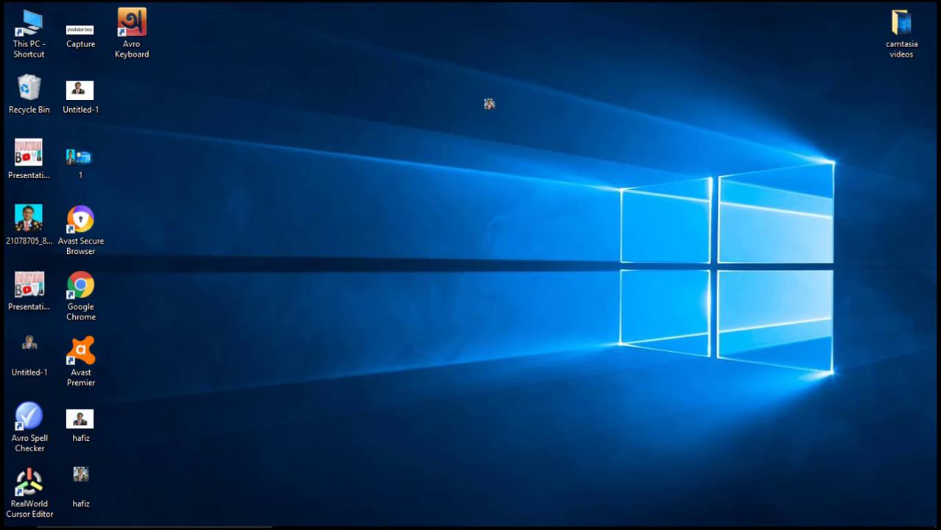
pyautogui.rightClick(486, 102)
pyautogui.click(513, 137)
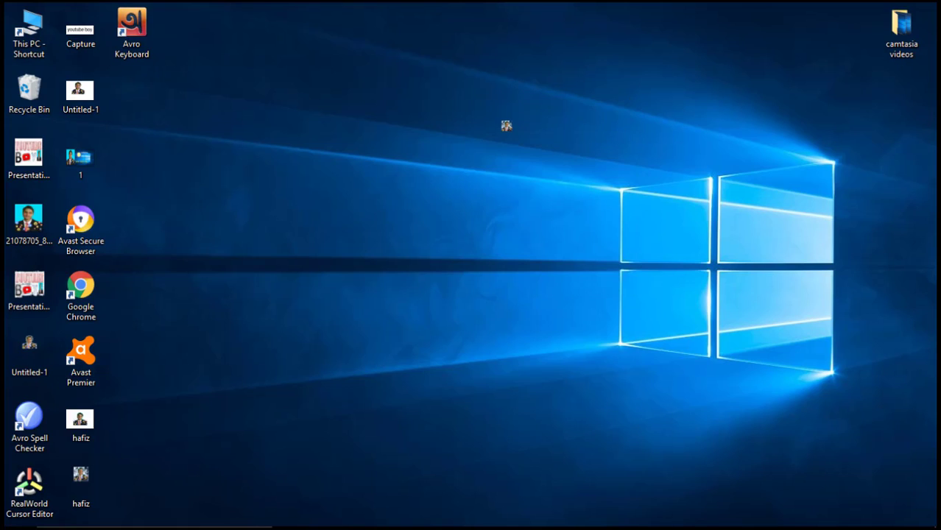